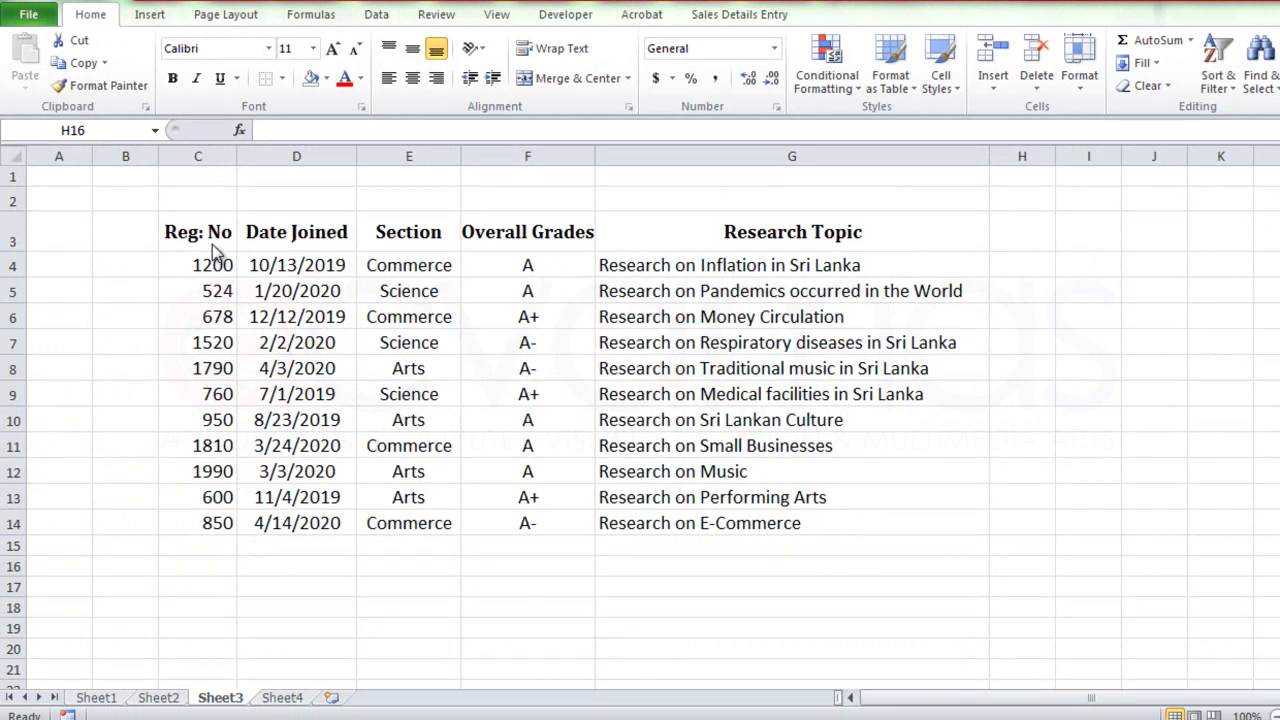
Select the headings and data rows of C3:G14, then widen column F slightly
{"action": "mouse_move", "coordinate": [205, 238]}
{"action": "left_mouse_down"}
{"action": "mouse_move", "coordinate": [413, 219]}
{"action": "mouse_move", "coordinate": [757, 222]}
{"action": "left_mouse_up"}
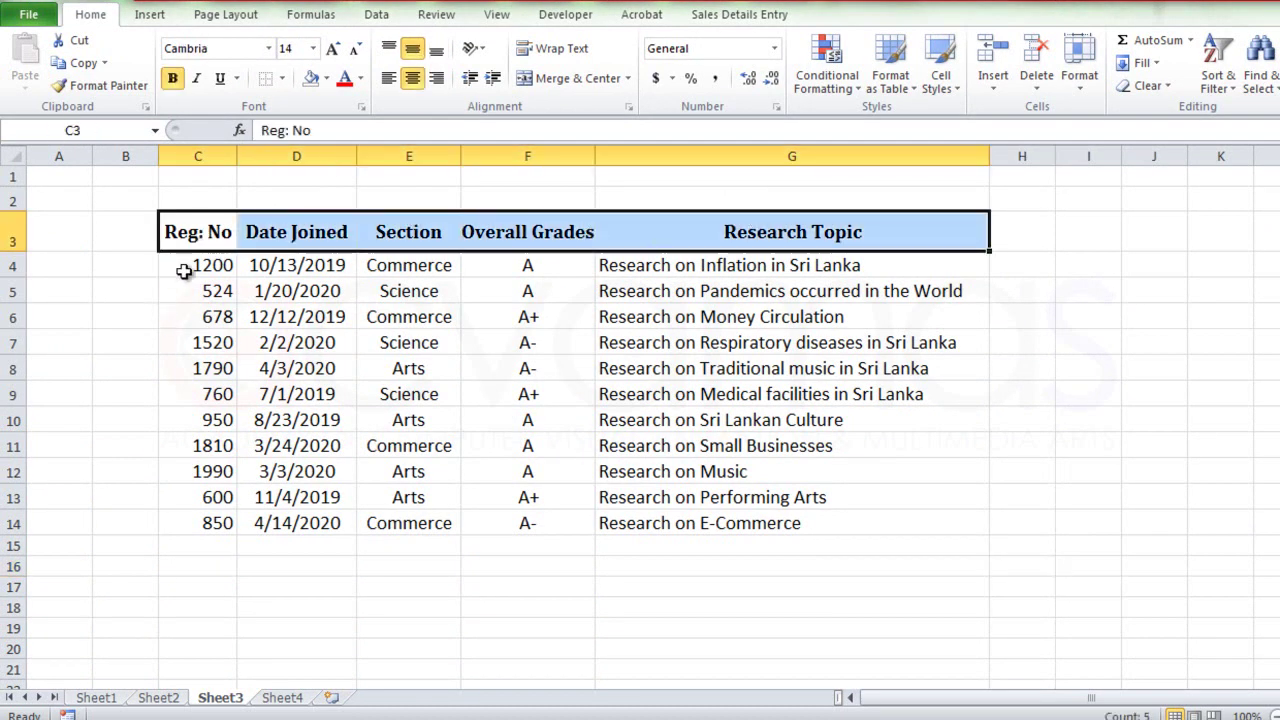
{"action": "left_click_drag", "start_coordinate": [180, 267], "coordinate": [716, 519]}
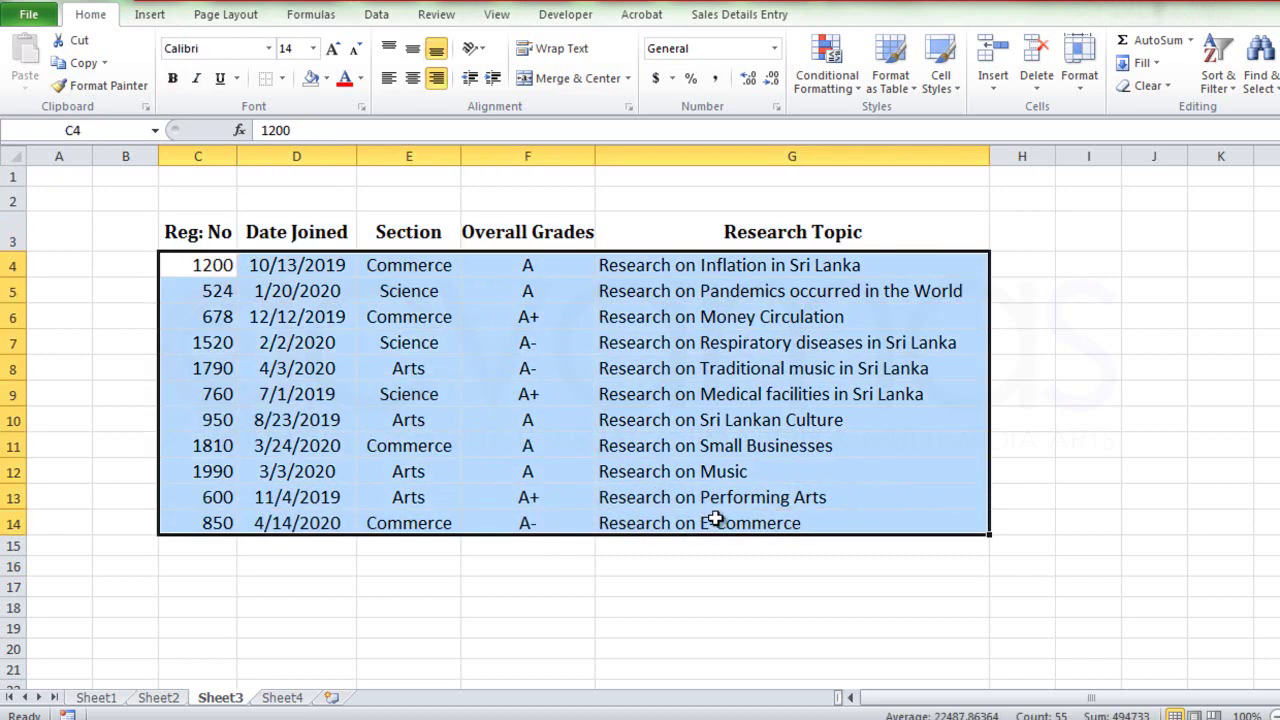
{"action": "left_click", "coordinate": [582, 596]}
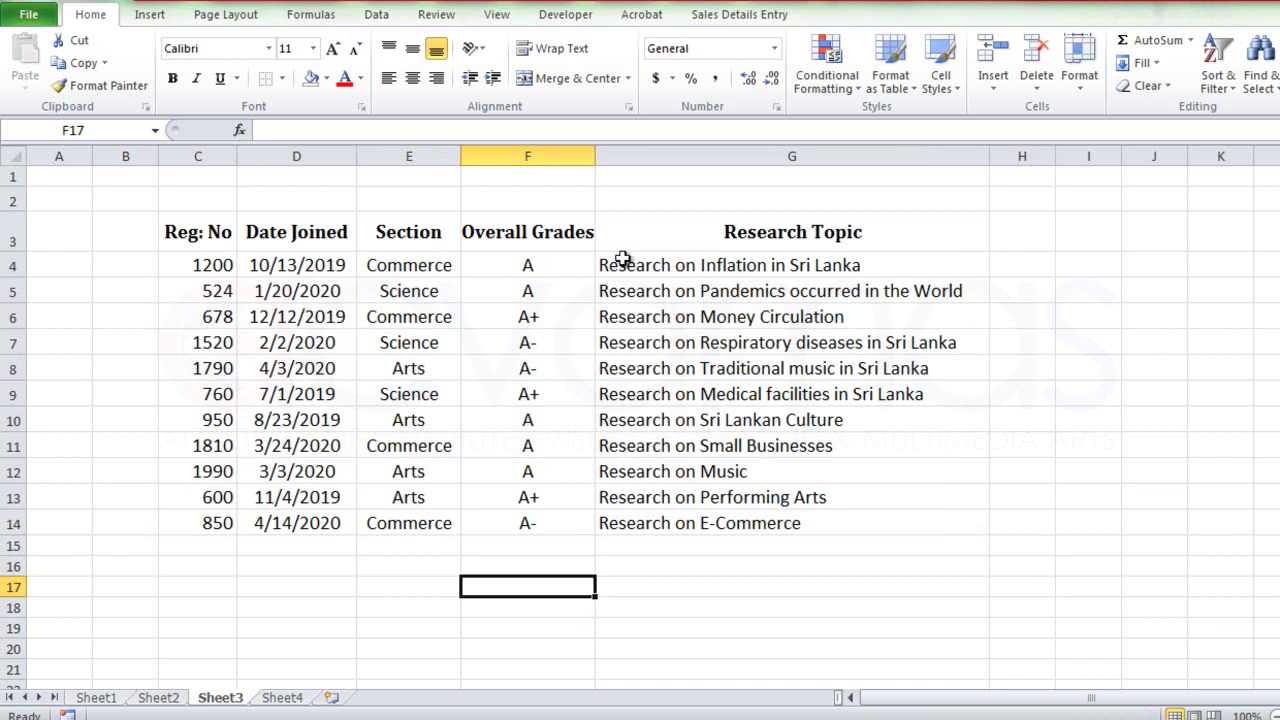
{"action": "left_click_drag", "start_coordinate": [595, 157], "coordinate": [606, 157]}
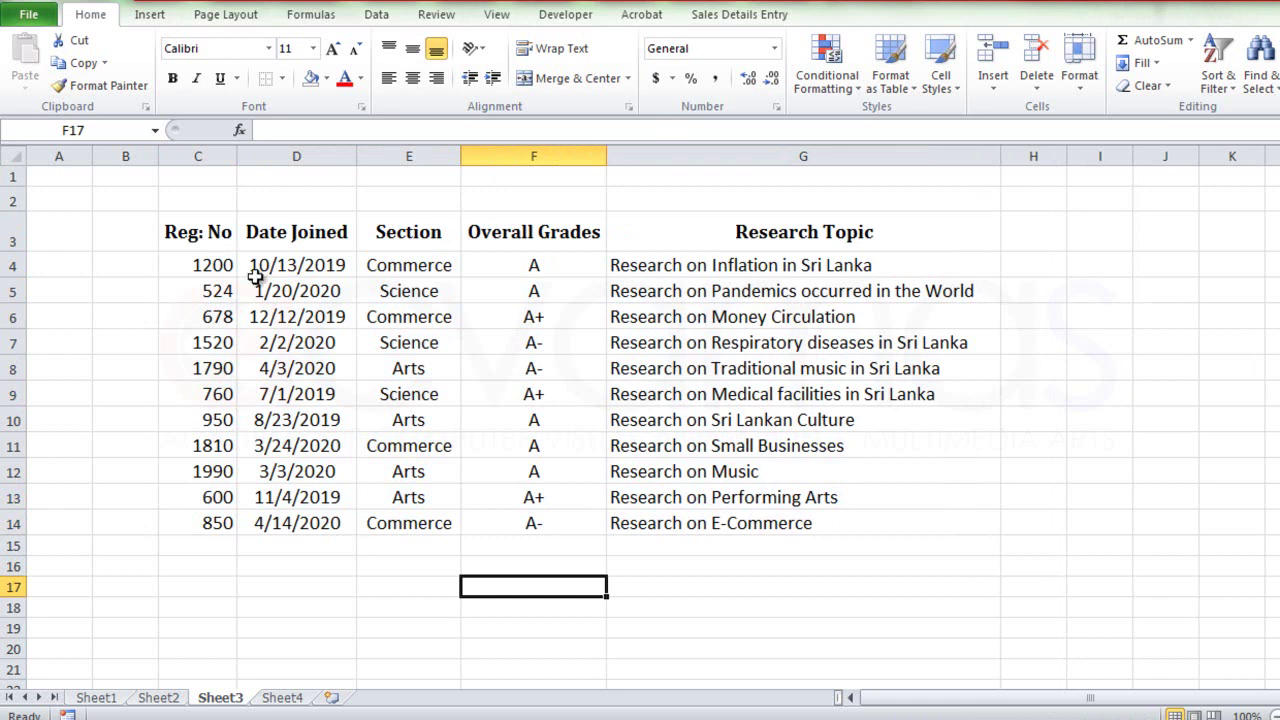
Select C3:G14 and apply the red Table Style Medium 3 via Format as Table
{"action": "left_click", "coordinate": [189, 236]}
{"action": "left_click_drag", "start_coordinate": [189, 236], "coordinate": [738, 523]}
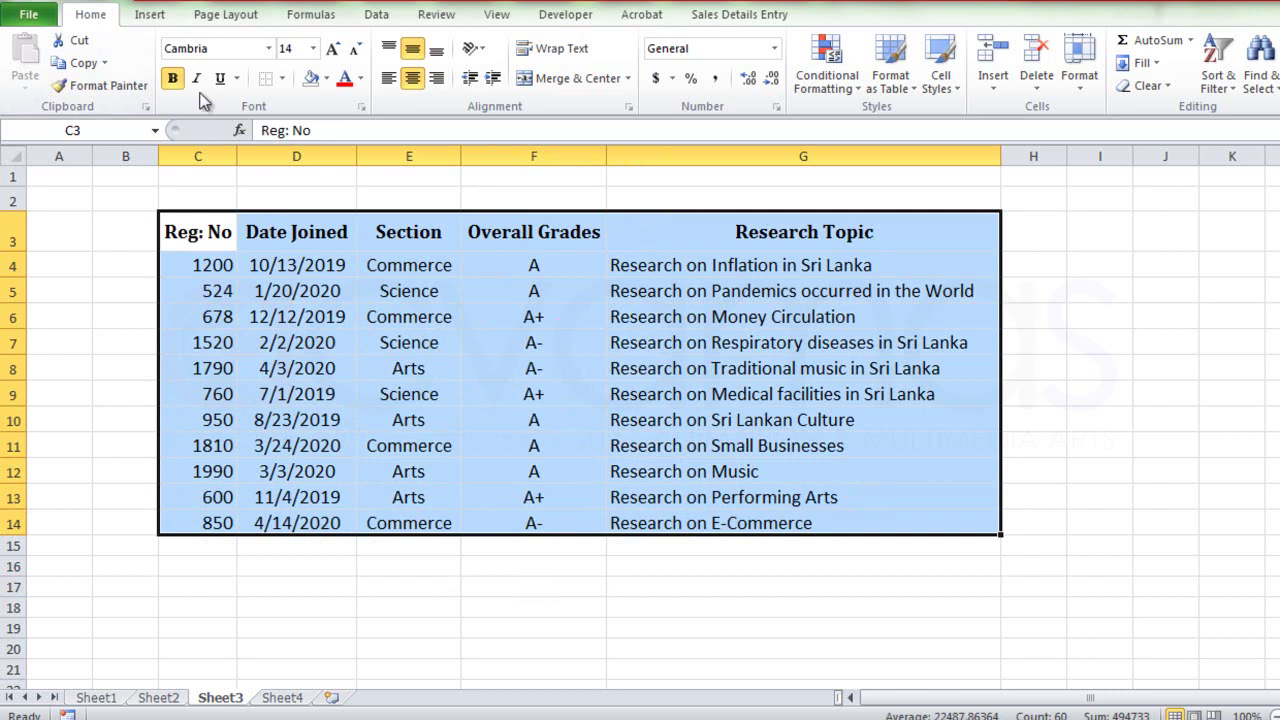
{"action": "left_click", "coordinate": [905, 90]}
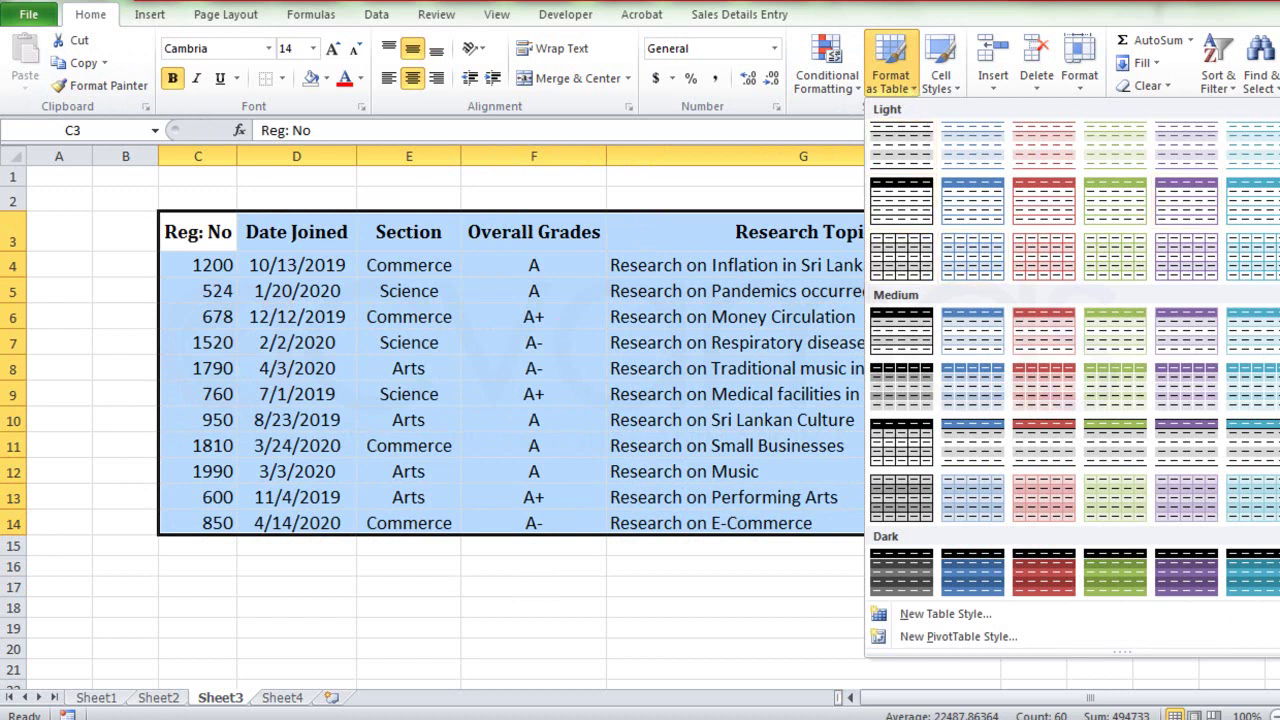
{"action": "scroll", "coordinate": [1072, 350], "scroll_direction": "down", "scroll_amount": 1}
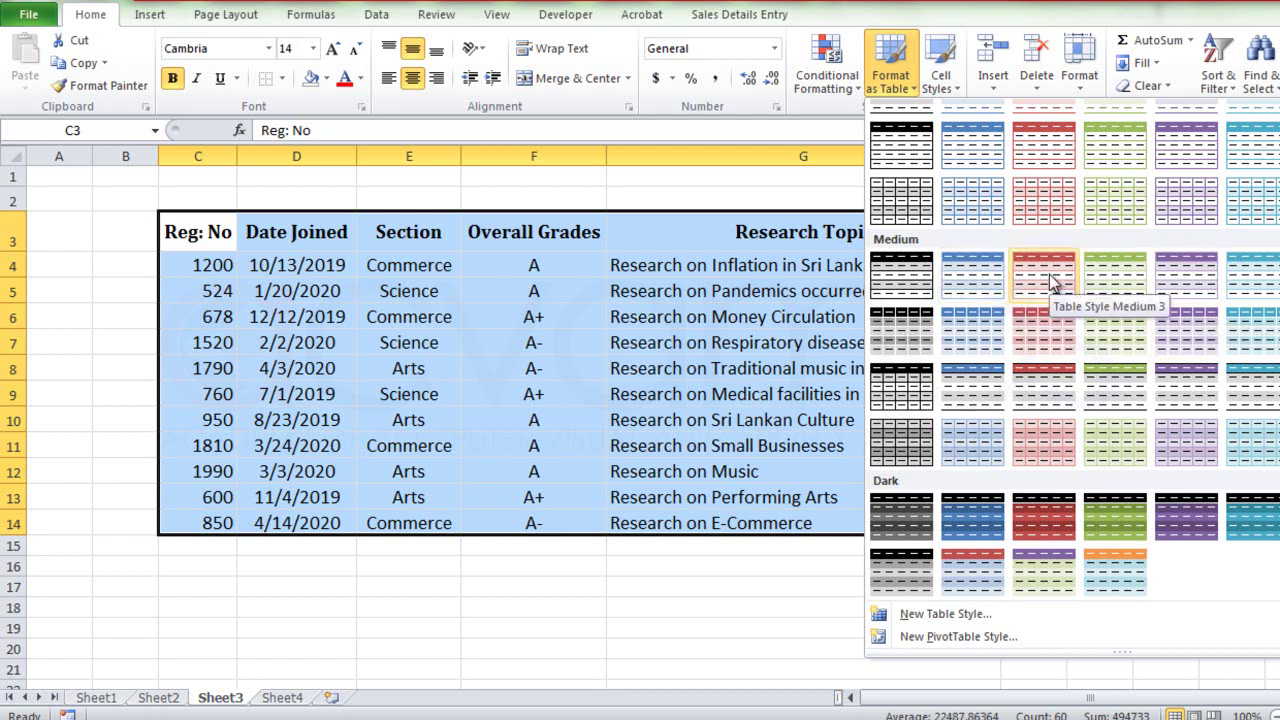
{"action": "left_click", "coordinate": [1049, 278]}
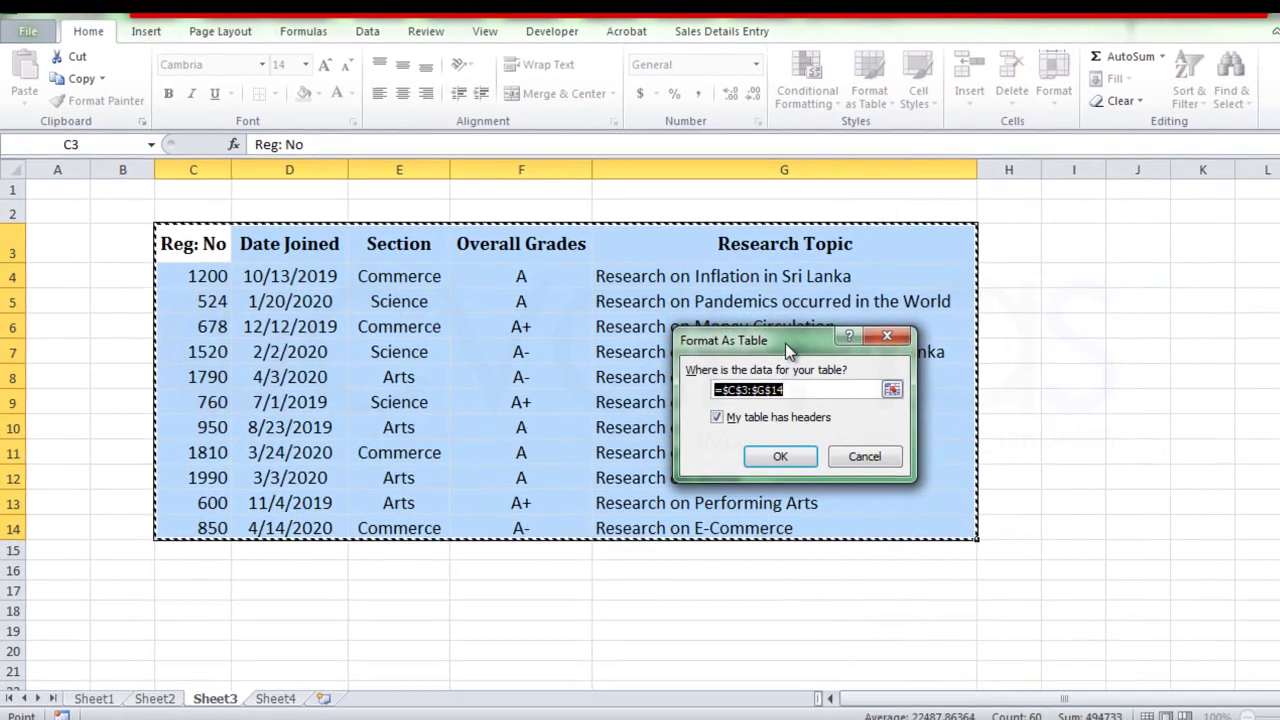
Keep headers enabled, change the table range to $C$3:$G$15, and create Table1
{"action": "mouse_move", "coordinate": [790, 331]}
{"action": "left_mouse_down"}
{"action": "mouse_move", "coordinate": [1165, 212]}
{"action": "mouse_move", "coordinate": [1109, 232]}
{"action": "left_mouse_up"}
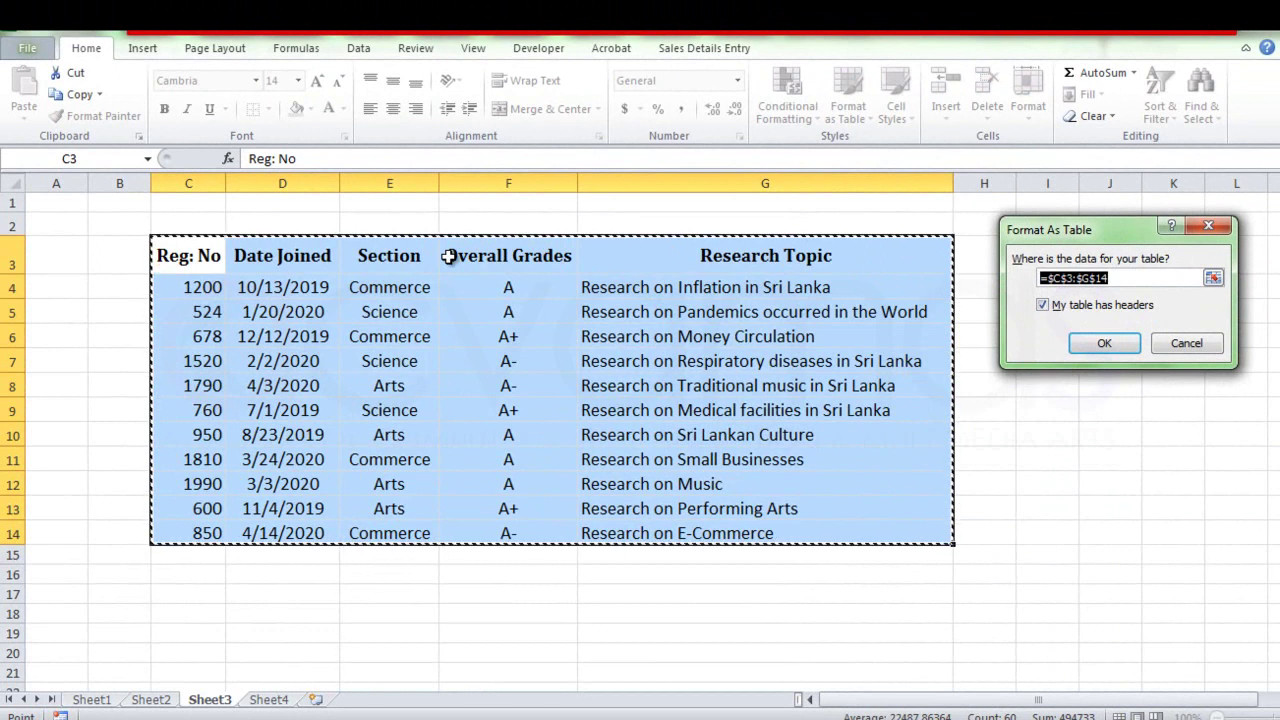
{"action": "left_click", "coordinate": [1046, 308]}
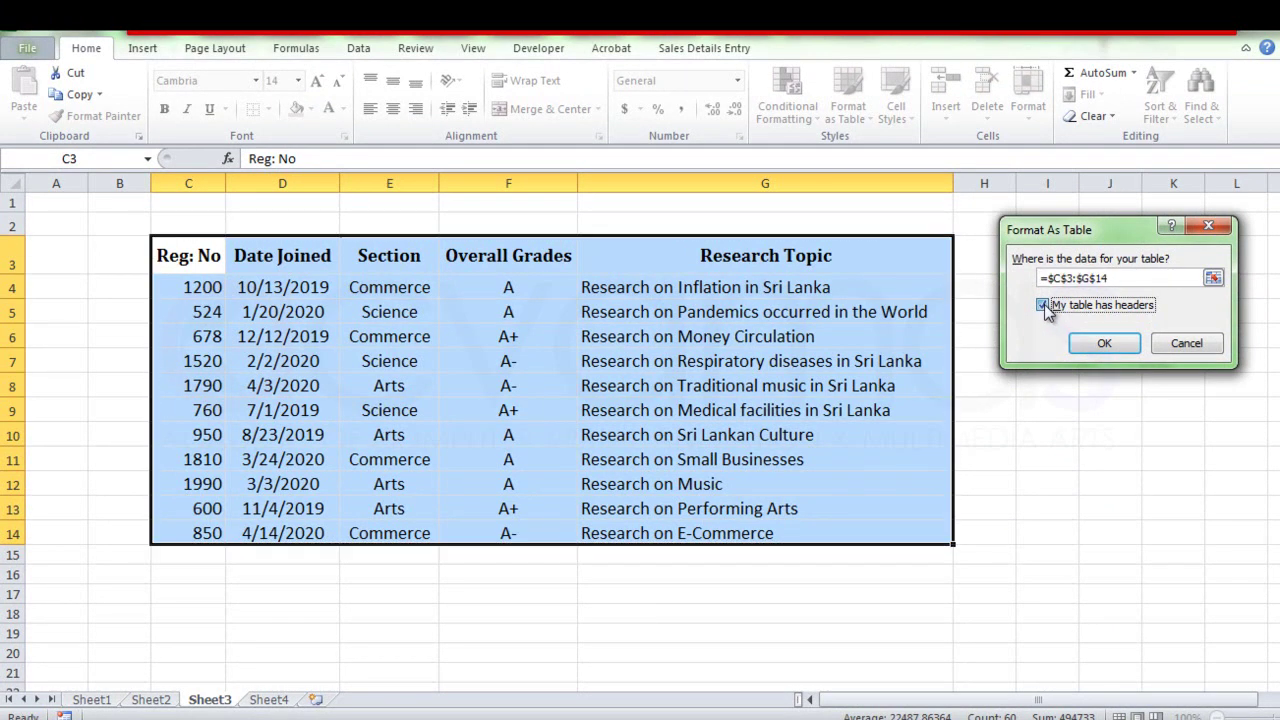
{"action": "left_click", "coordinate": [1046, 308]}
{"action": "left_click", "coordinate": [1131, 279]}
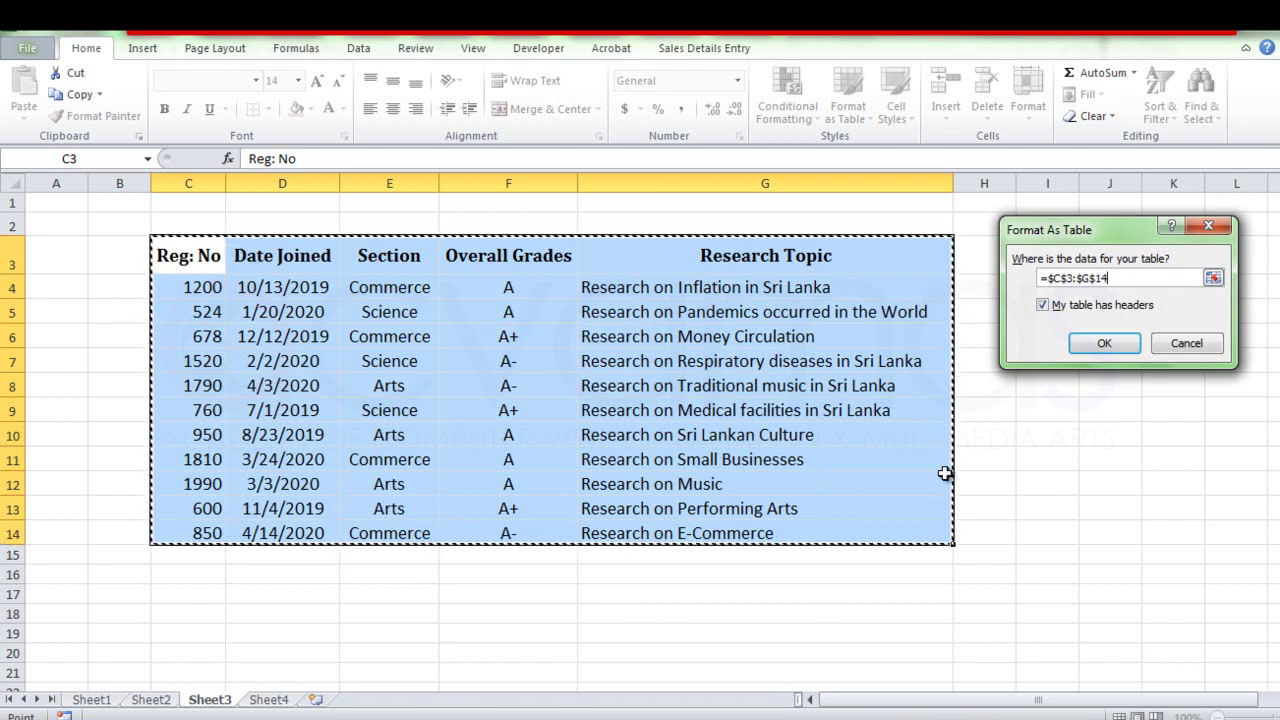
{"action": "left_click", "coordinate": [1112, 278]}
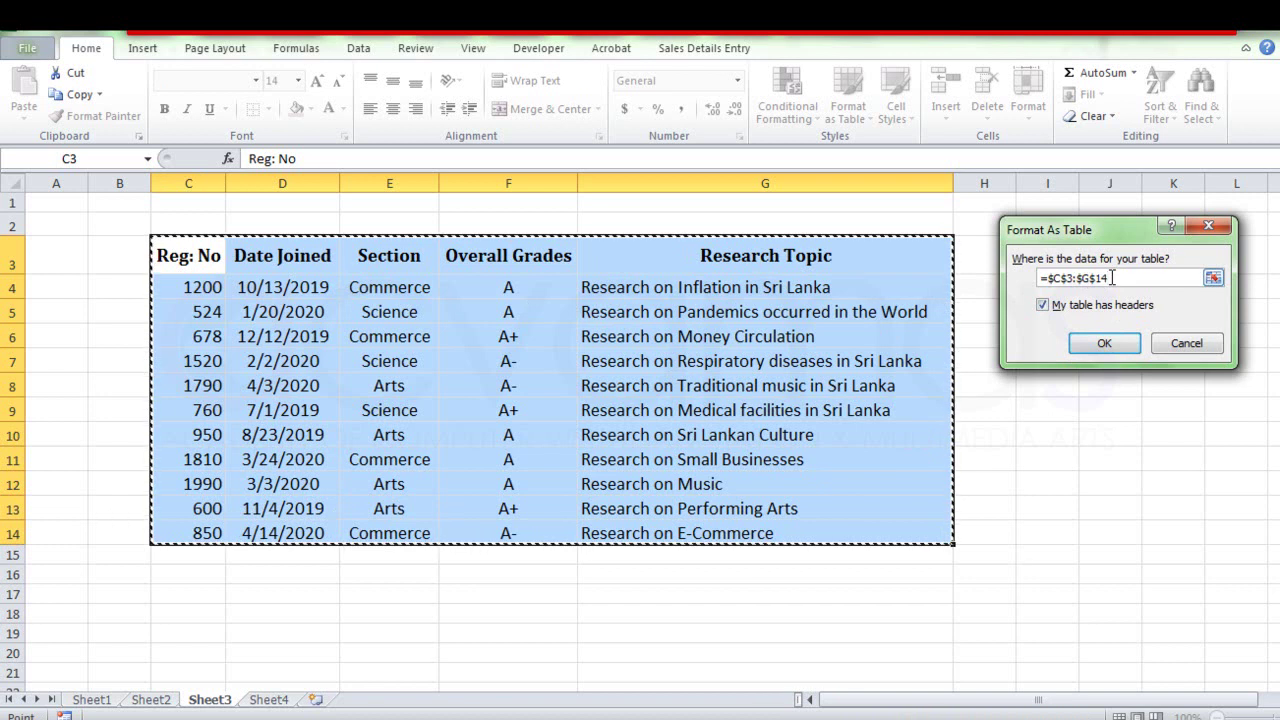
{"action": "key", "text": "BackSpace"}
{"action": "type", "text": "5"}
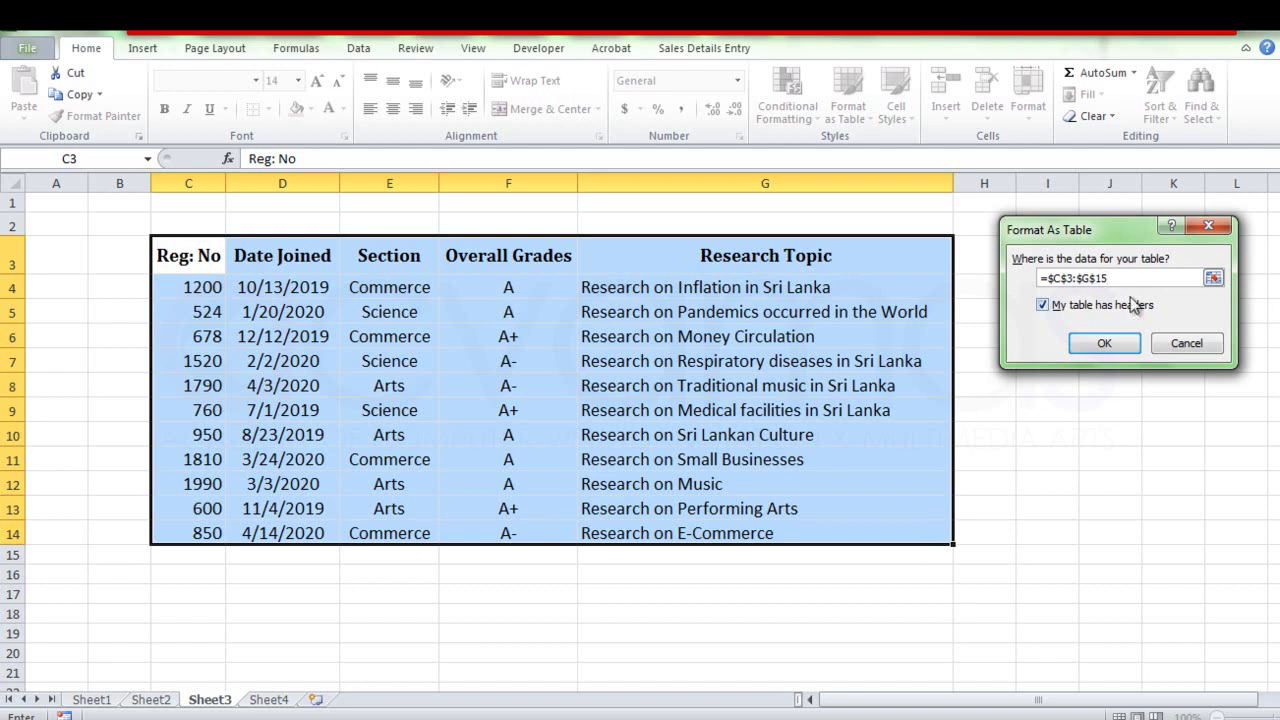
{"action": "left_click", "coordinate": [1104, 343]}
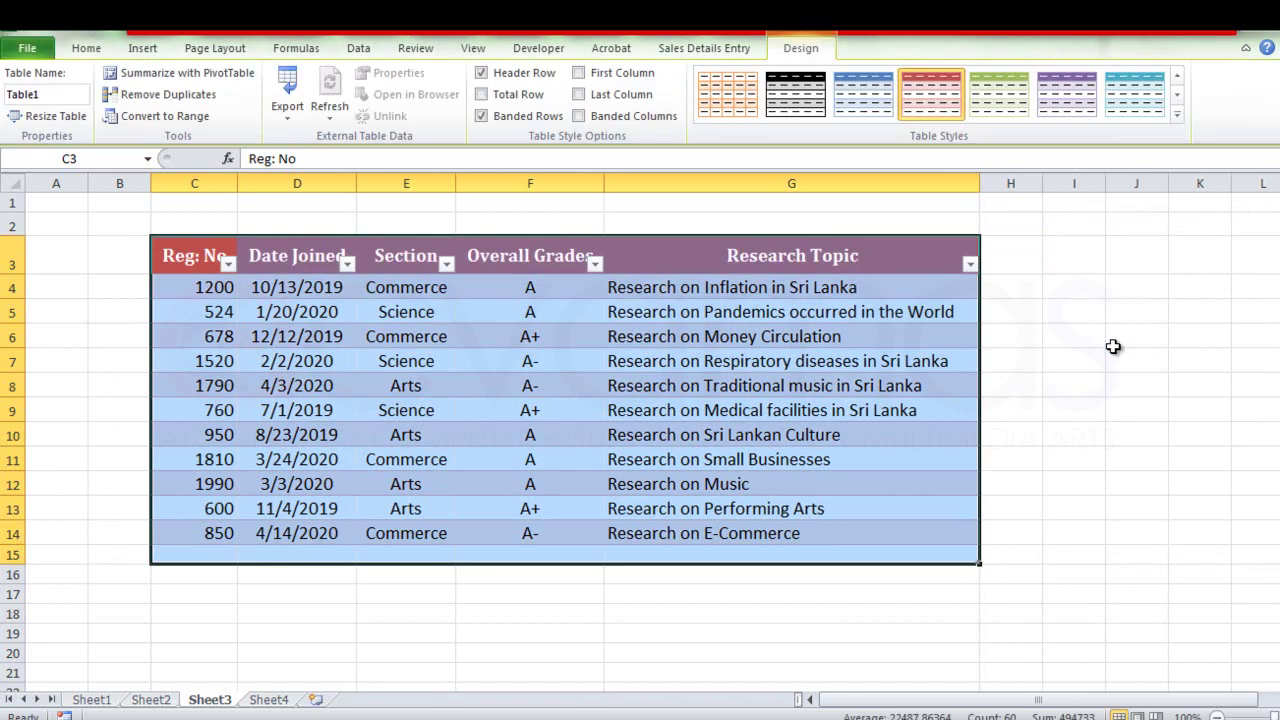
{"action": "left_click", "coordinate": [923, 557]}
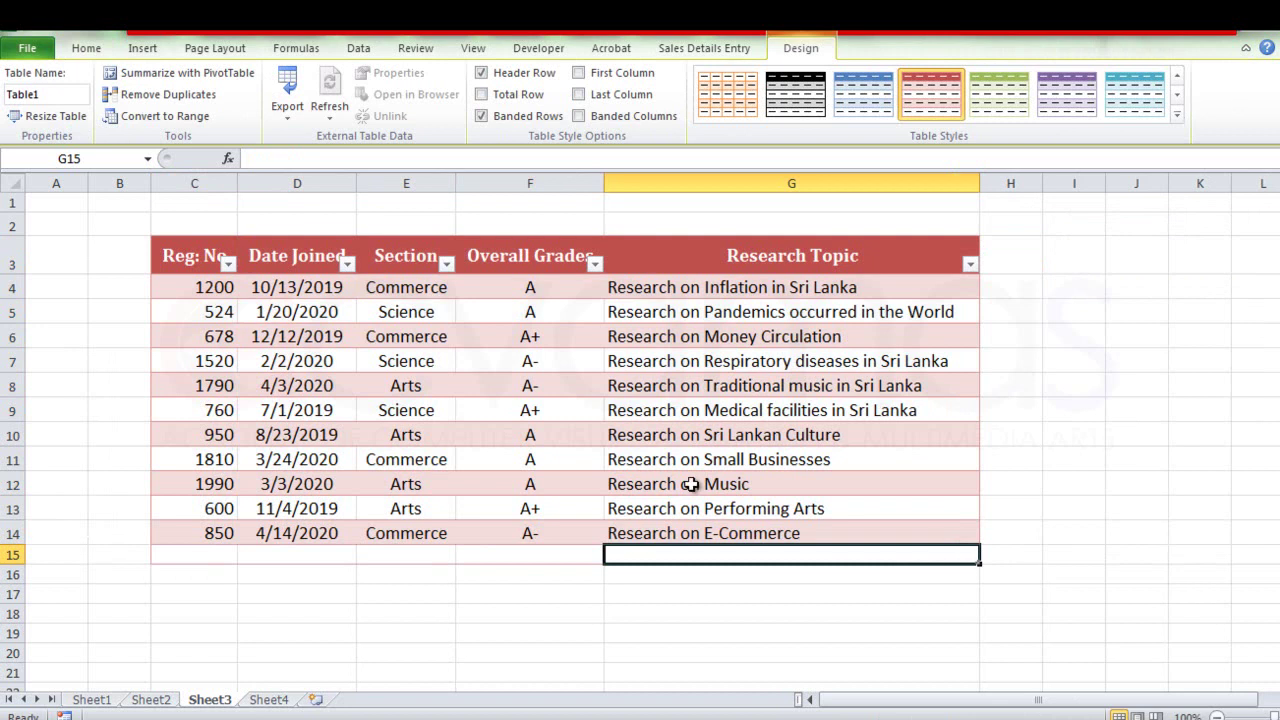
{"action": "left_click", "coordinate": [12, 555]}
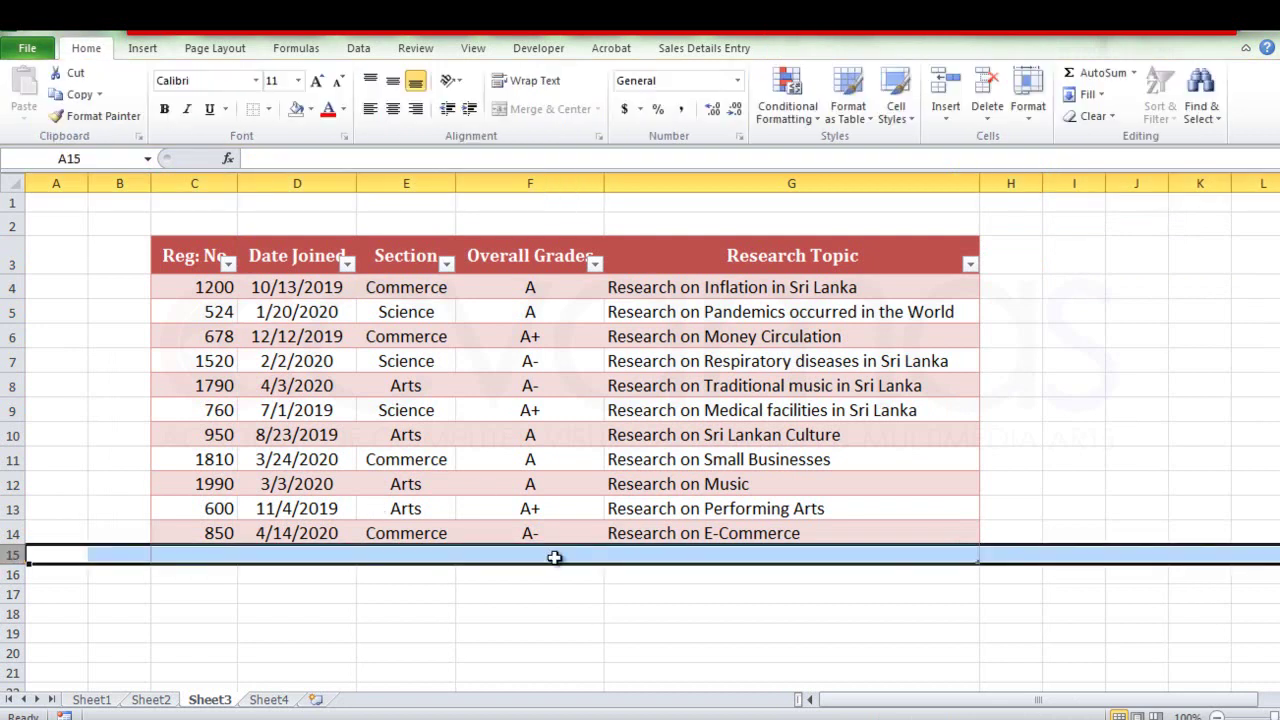
{"action": "left_click", "coordinate": [954, 533]}
{"action": "left_click", "coordinate": [957, 553]}
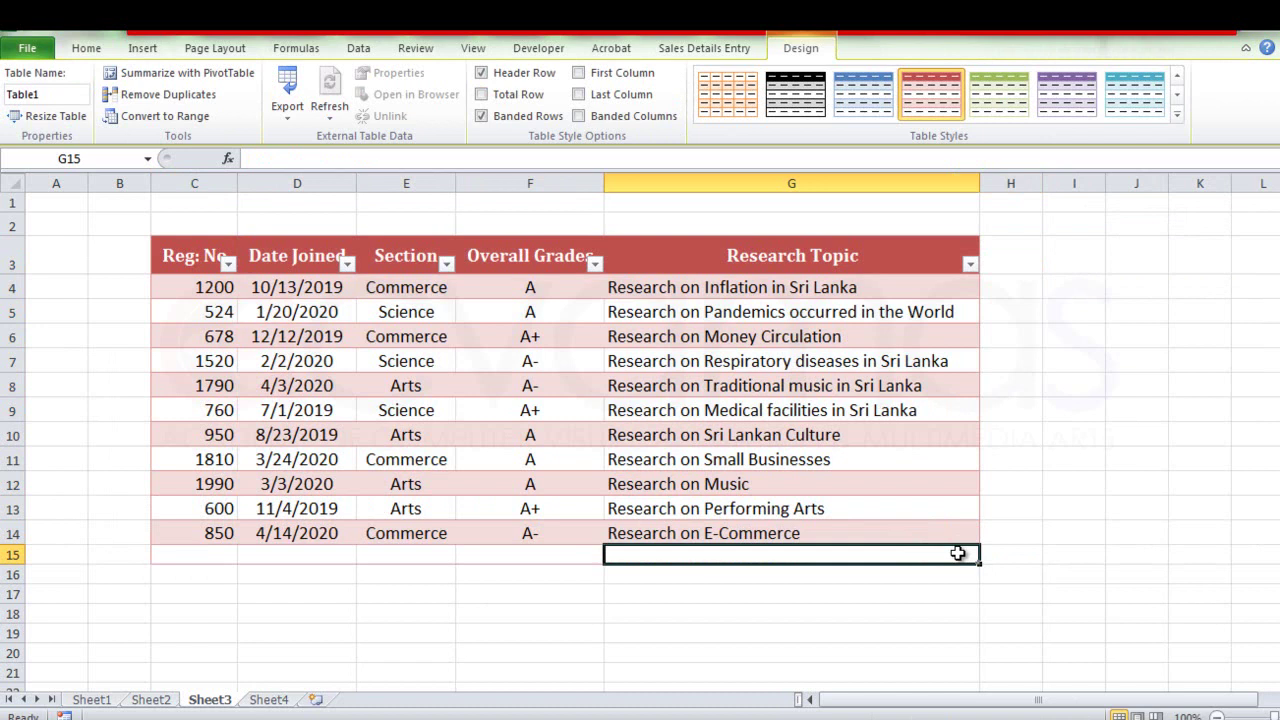
{"action": "left_click", "coordinate": [966, 575]}
{"action": "left_click", "coordinate": [970, 636]}
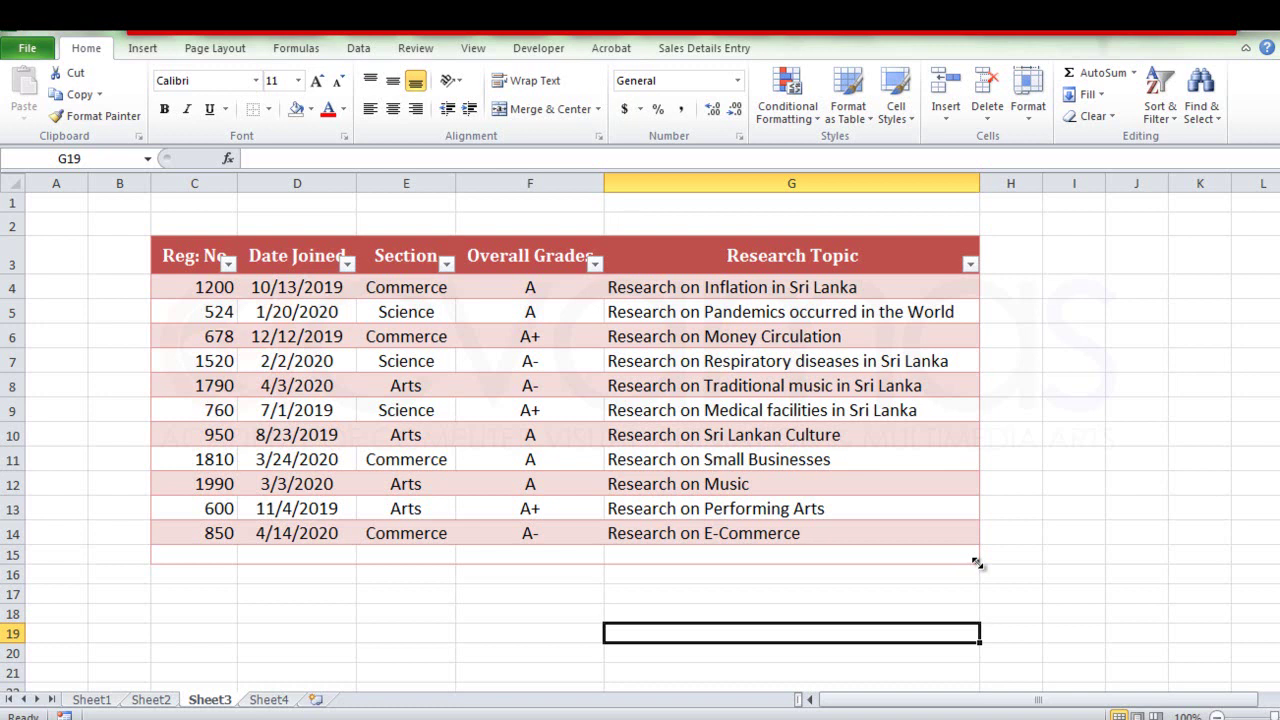
Drag the resize handle to extend Table1 right to column I and down to row 19
{"action": "mouse_move", "coordinate": [977, 563]}
{"action": "left_mouse_down"}
{"action": "mouse_move", "coordinate": [1085, 563]}
{"action": "mouse_move", "coordinate": [1084, 624]}
{"action": "left_mouse_up"}
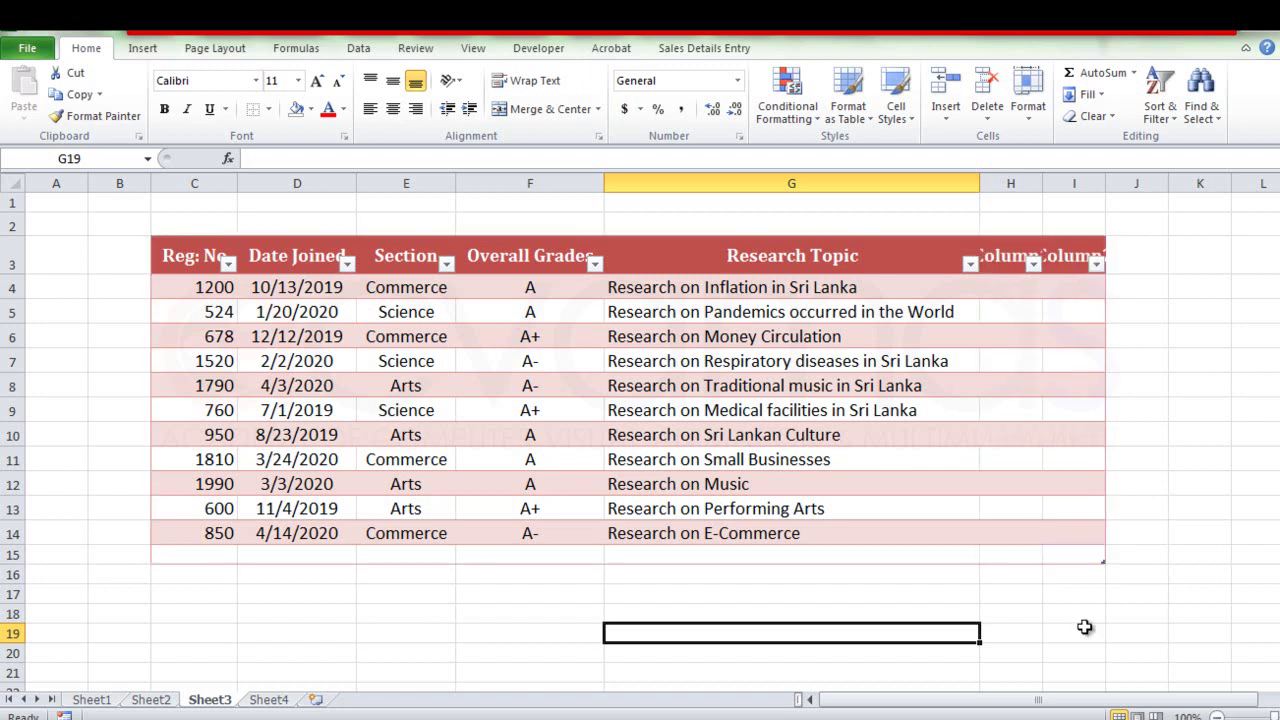
{"action": "left_click_drag", "start_coordinate": [1103, 562], "coordinate": [1106, 646]}
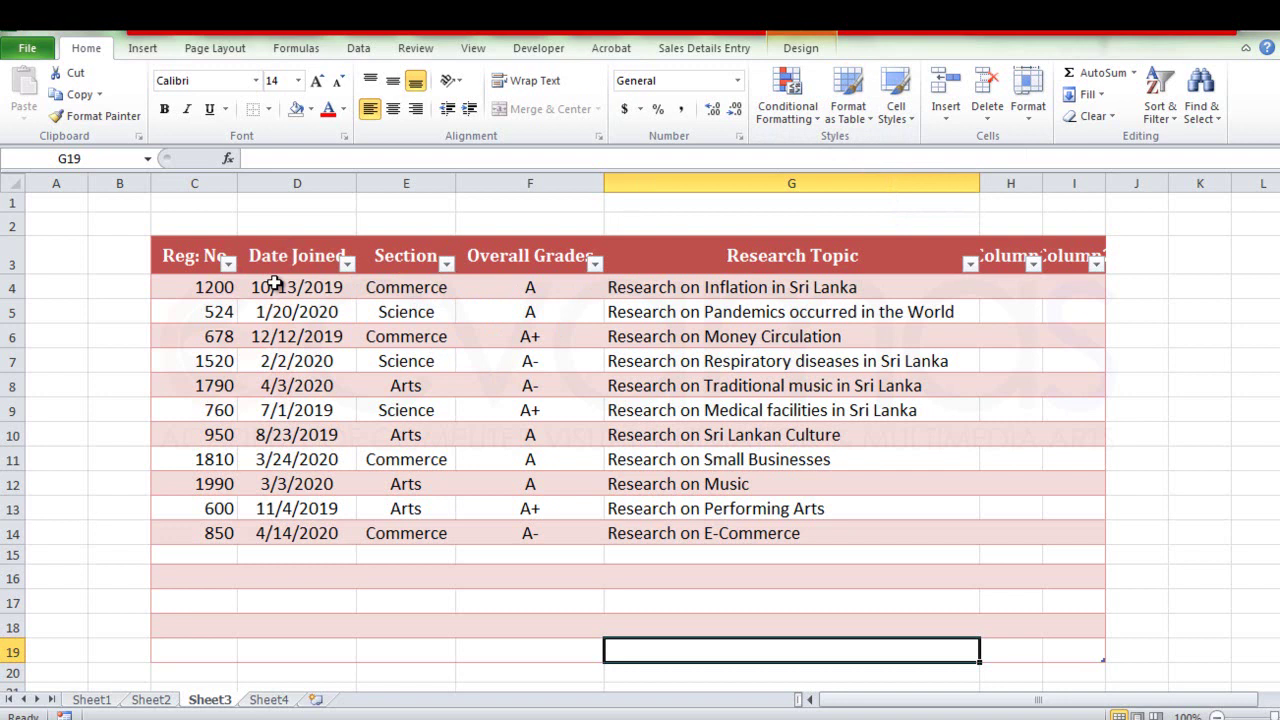
{"action": "left_click_drag", "start_coordinate": [238, 184], "coordinate": [253, 186]}
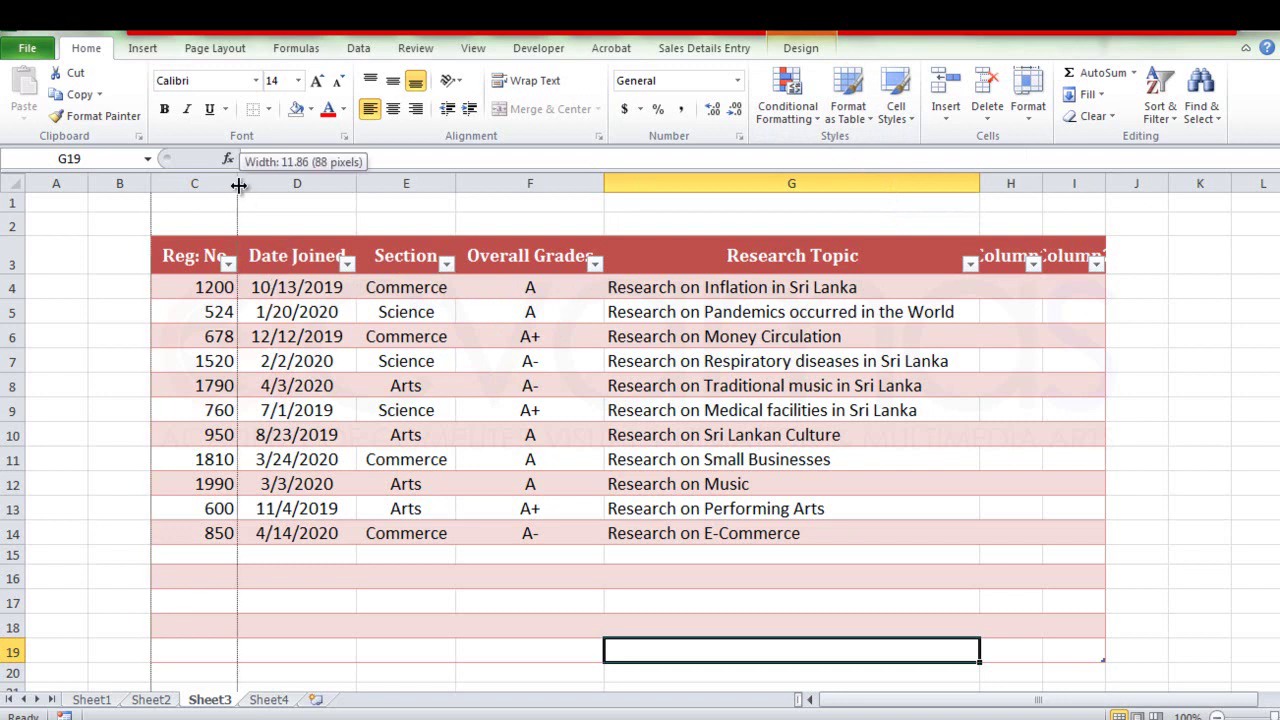
{"action": "left_click", "coordinate": [471, 263]}
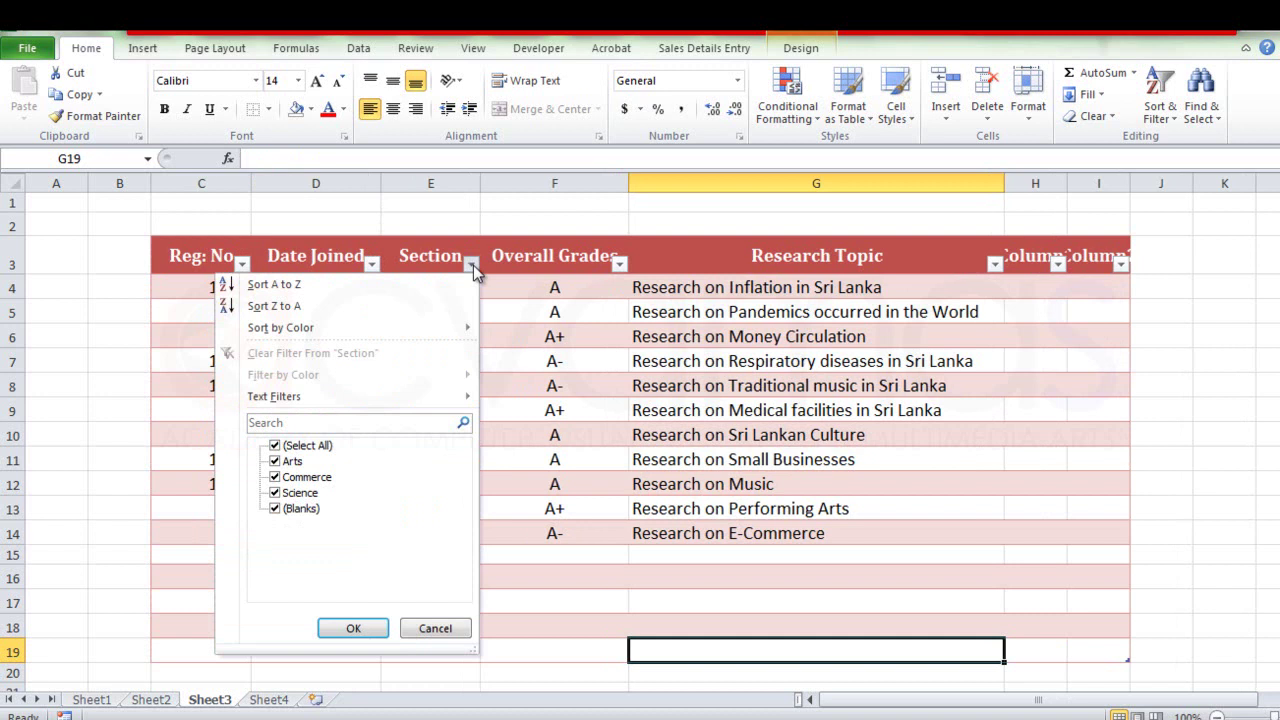
{"action": "left_click", "coordinate": [275, 445]}
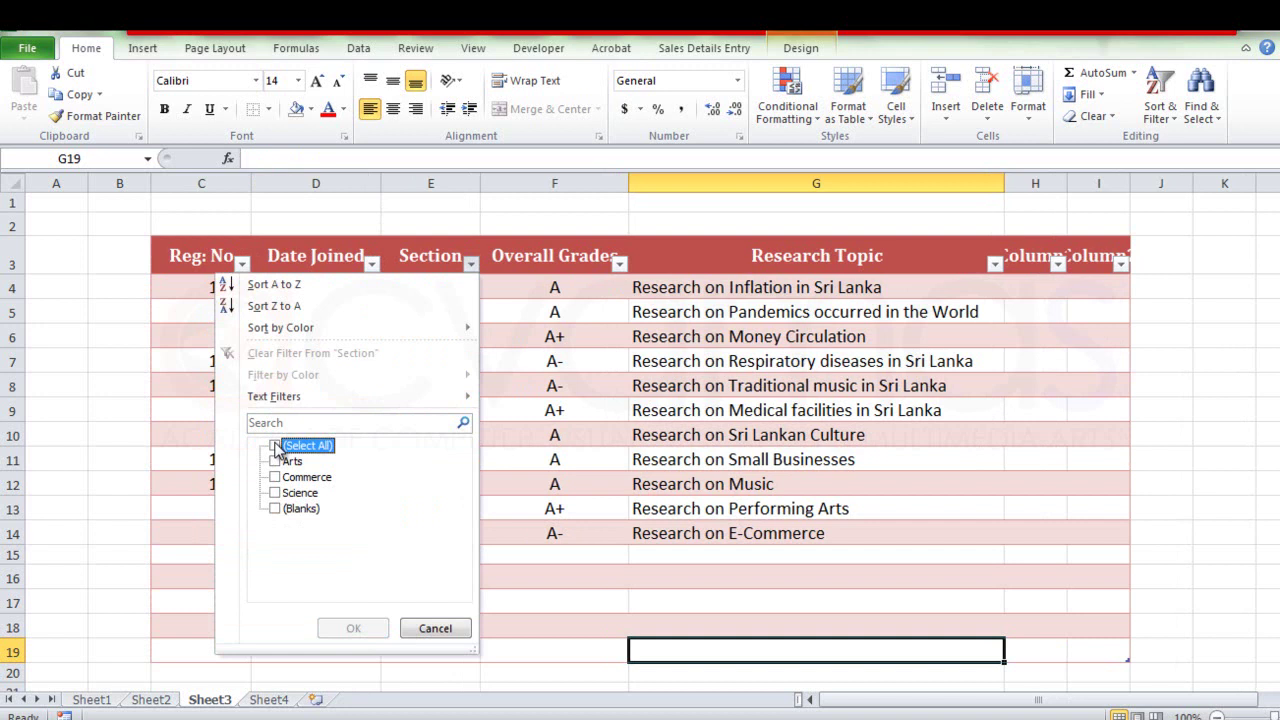
{"action": "left_click", "coordinate": [275, 461]}
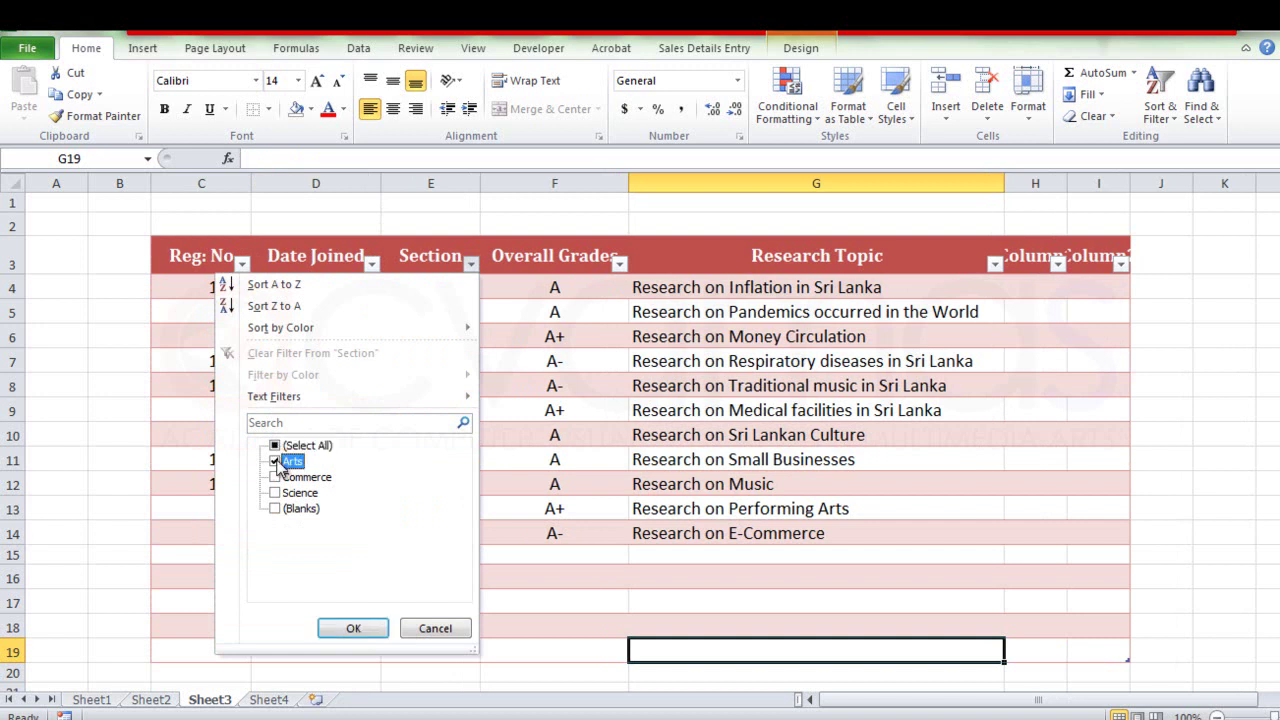
{"action": "left_click", "coordinate": [353, 627]}
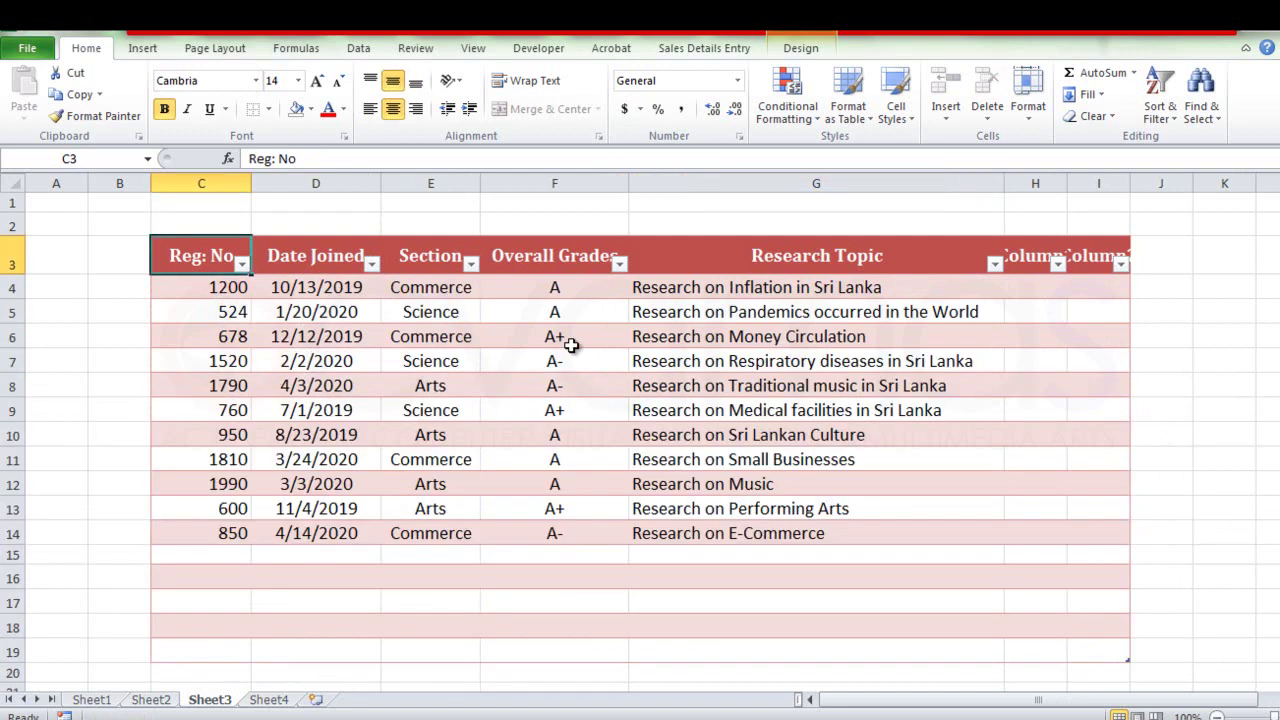
Restyle Table1 with the purple medium style from the Table Styles gallery
{"action": "left_click", "coordinate": [803, 50]}
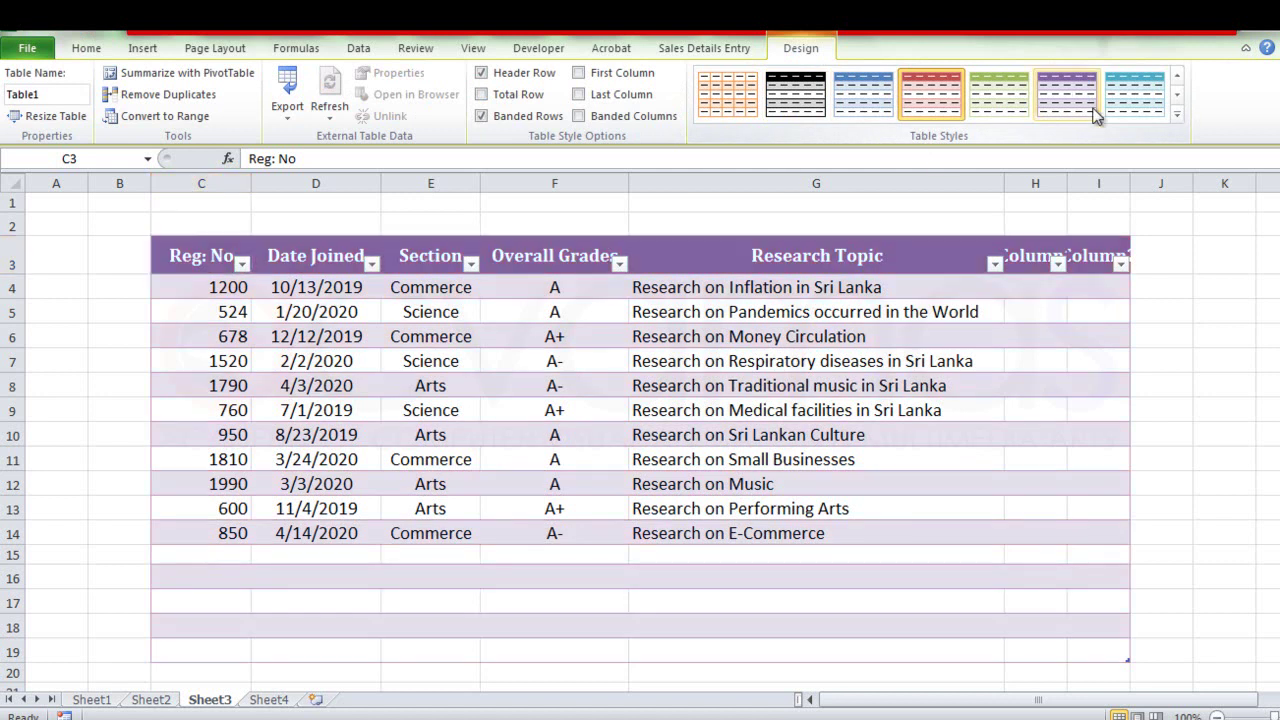
{"action": "left_click", "coordinate": [1176, 116]}
{"action": "mouse_move", "coordinate": [1176, 119]}
{"action": "left_mouse_down"}
{"action": "mouse_move", "coordinate": [1180, 150]}
{"action": "mouse_move", "coordinate": [1177, 111]}
{"action": "left_mouse_up"}
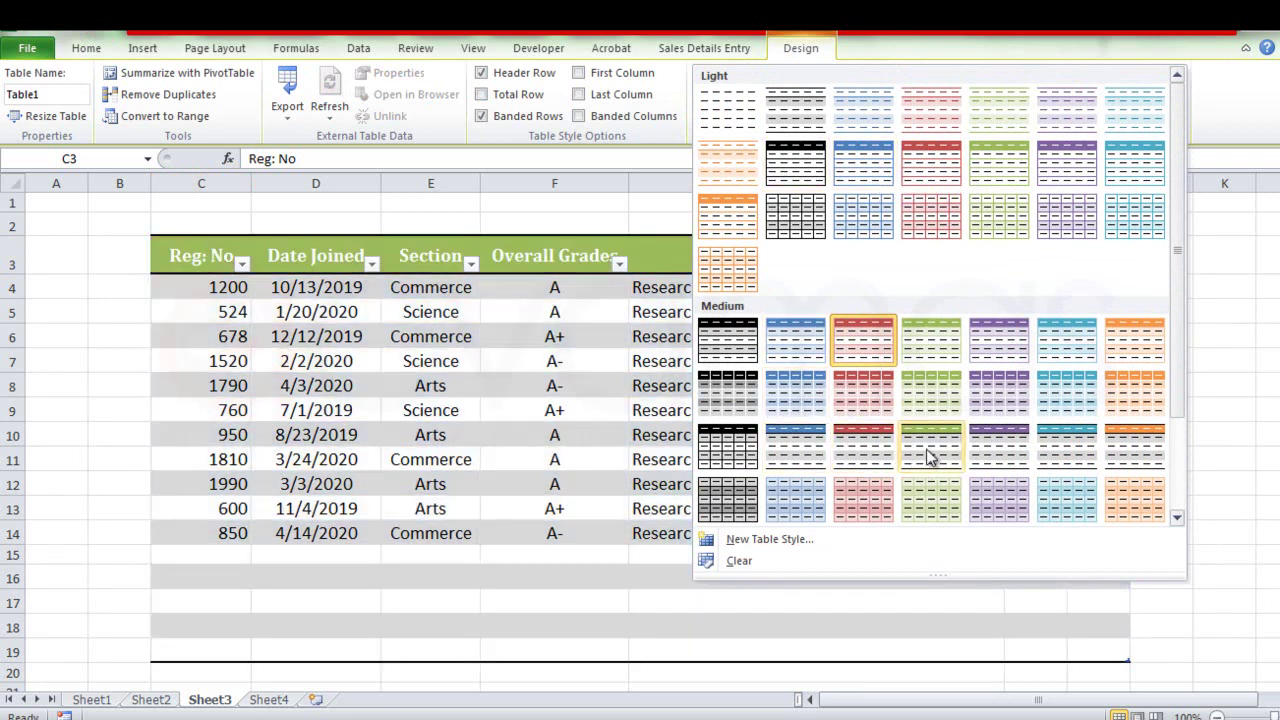
{"action": "left_click", "coordinate": [1000, 395]}
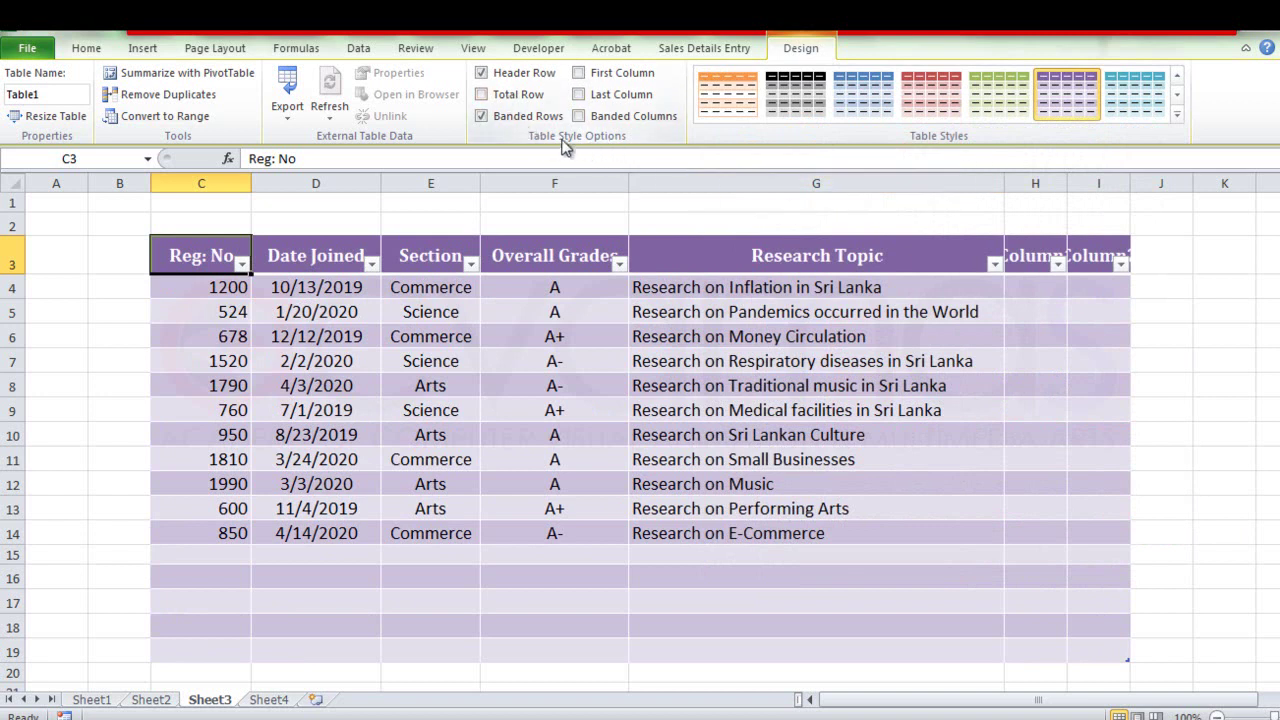
{"action": "left_click", "coordinate": [482, 95]}
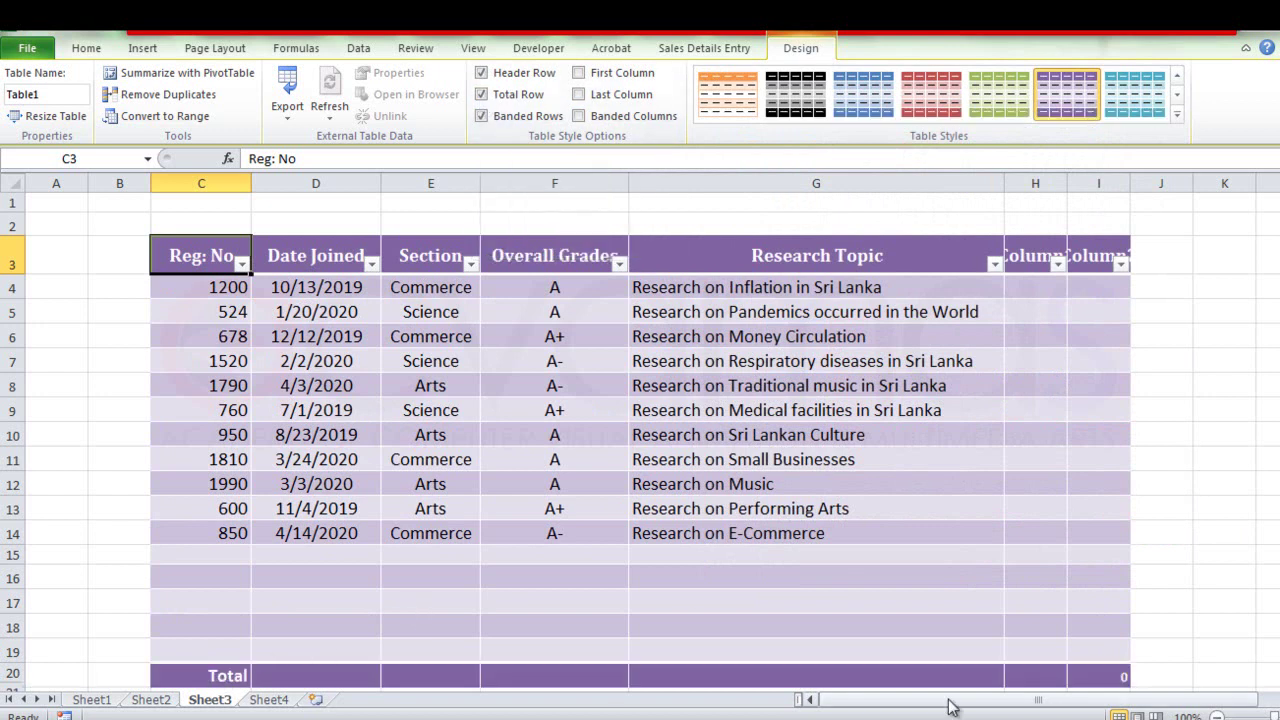
{"action": "scroll", "coordinate": [1250, 420], "scroll_direction": "down", "scroll_amount": 1}
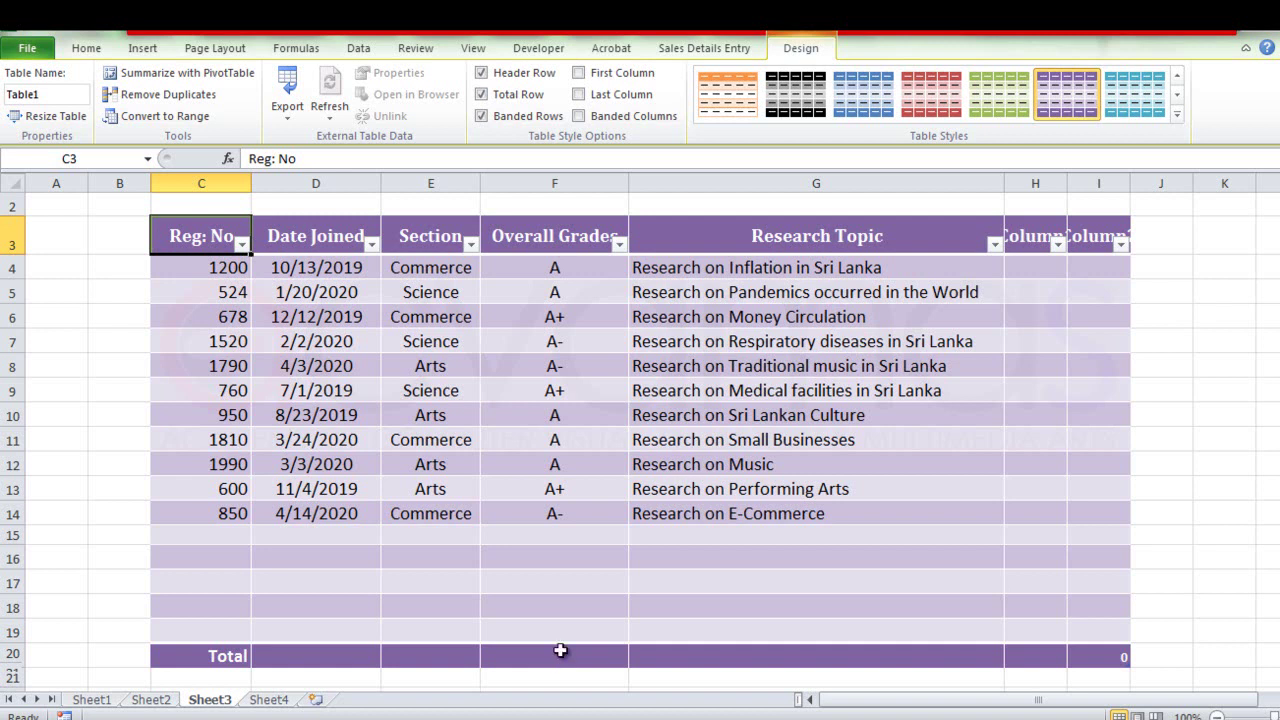
{"action": "left_click", "coordinate": [482, 94]}
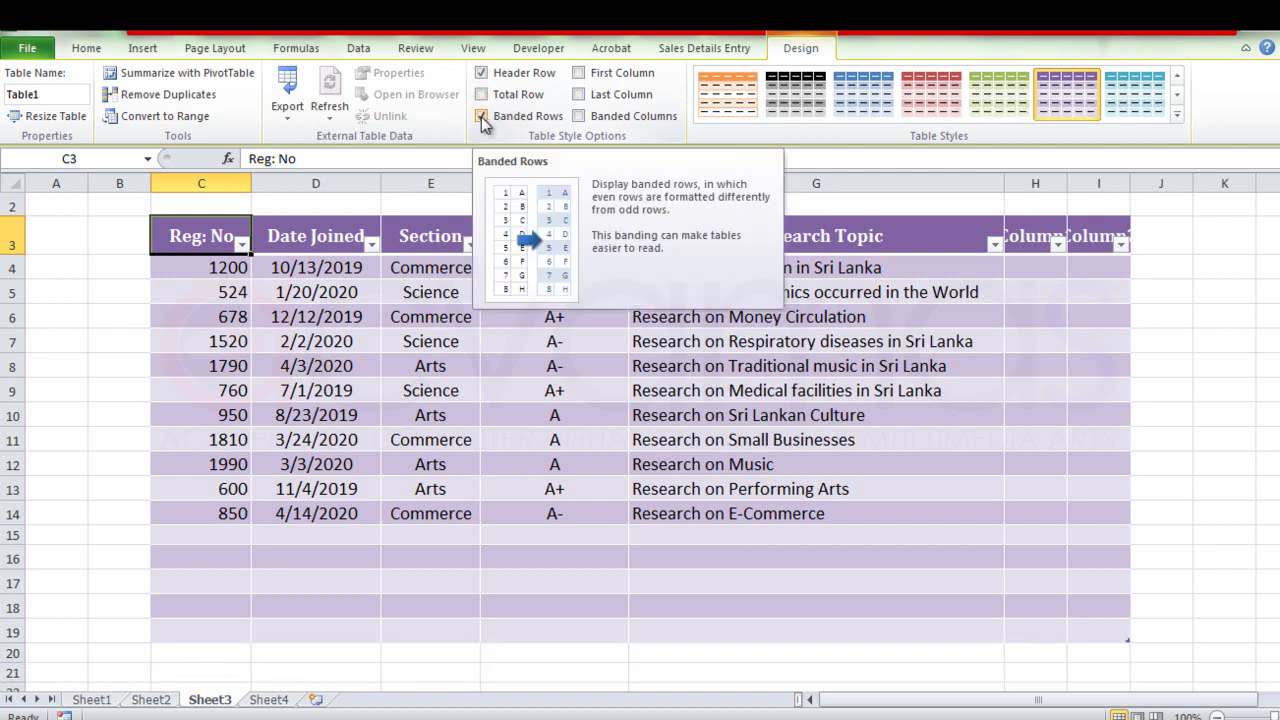
{"action": "left_click", "coordinate": [482, 116]}
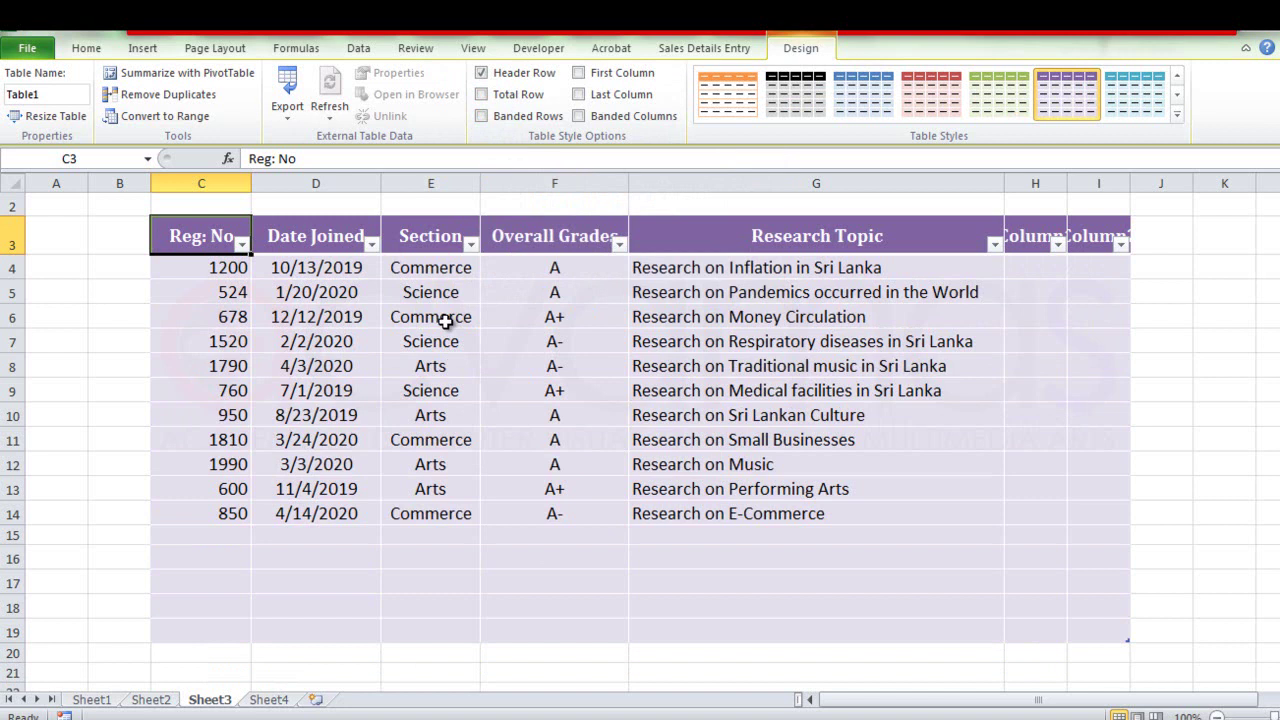
{"action": "left_click", "coordinate": [482, 116]}
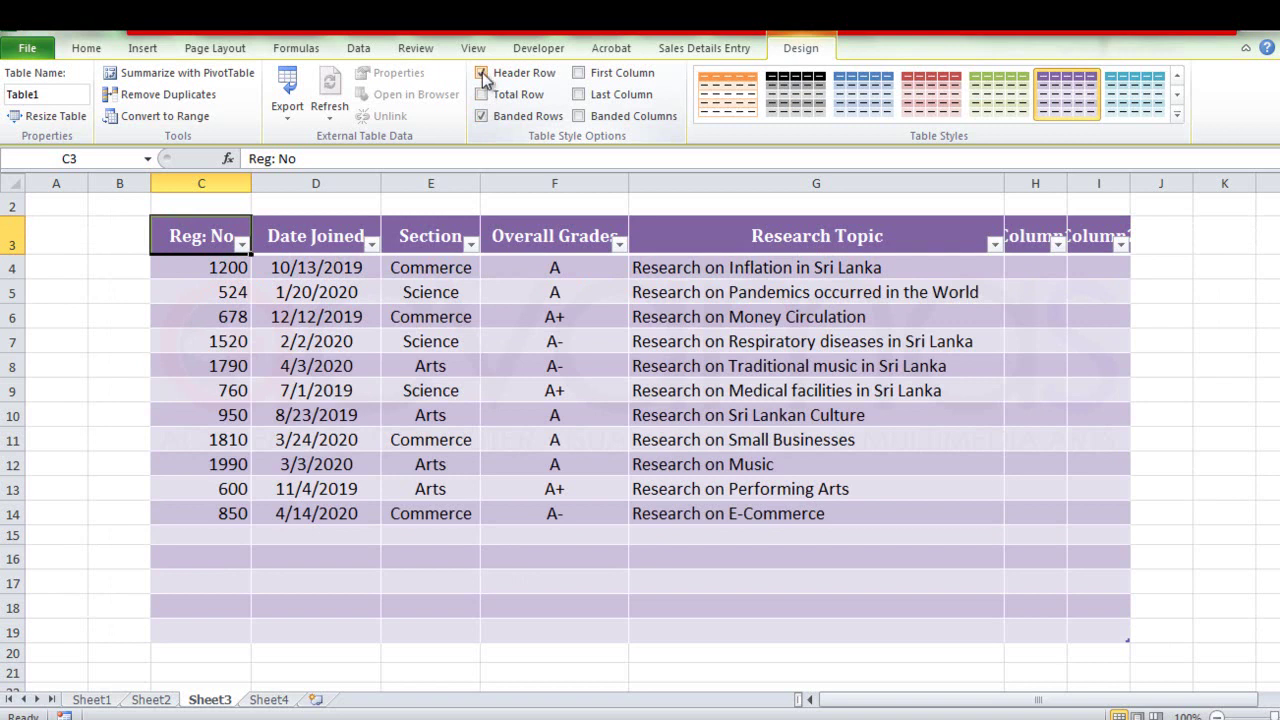
{"action": "left_click", "coordinate": [482, 74]}
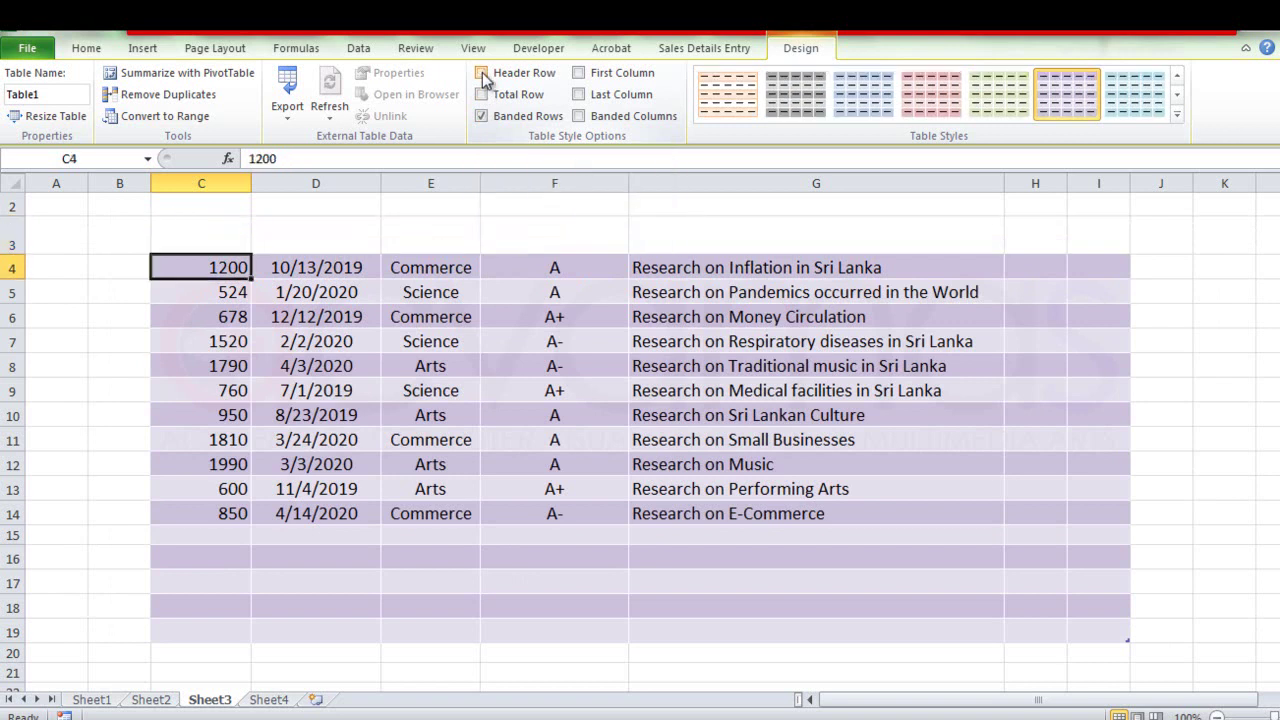
{"action": "left_click", "coordinate": [482, 74]}
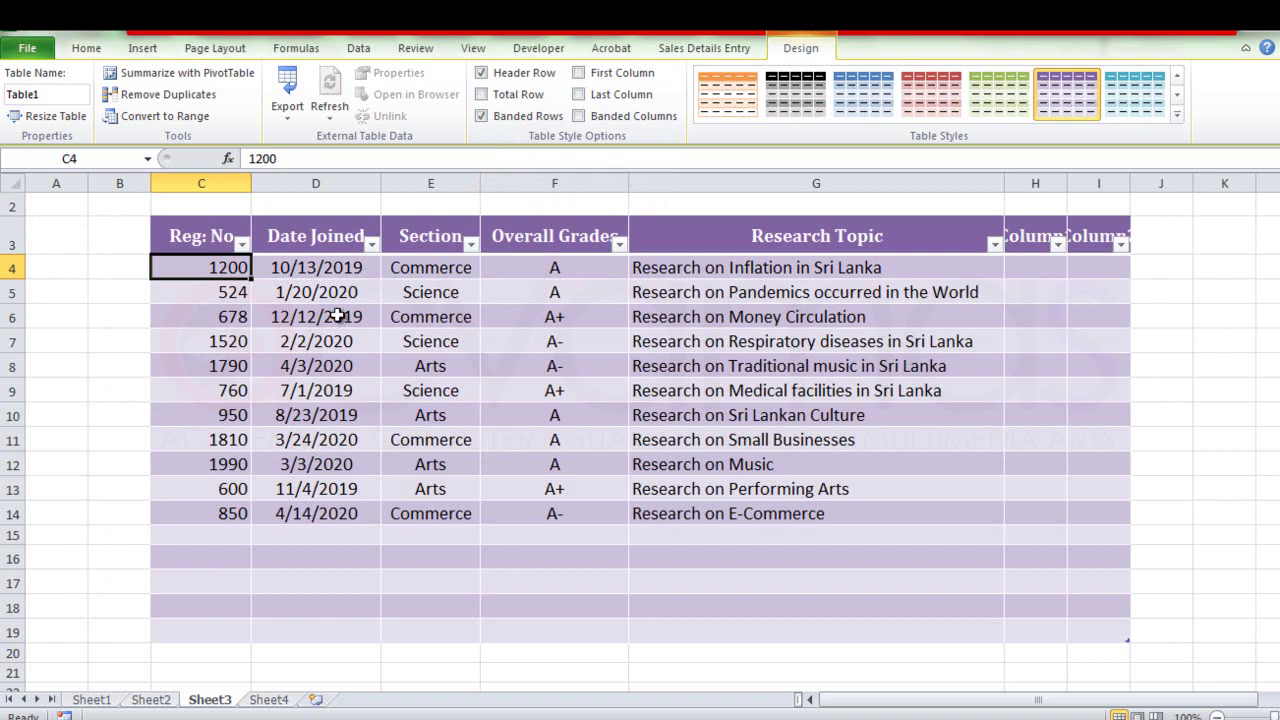
{"action": "mouse_move", "coordinate": [191, 238]}
{"action": "left_mouse_down"}
{"action": "mouse_move", "coordinate": [476, 453]}
{"action": "mouse_move", "coordinate": [1107, 636]}
{"action": "left_mouse_up"}
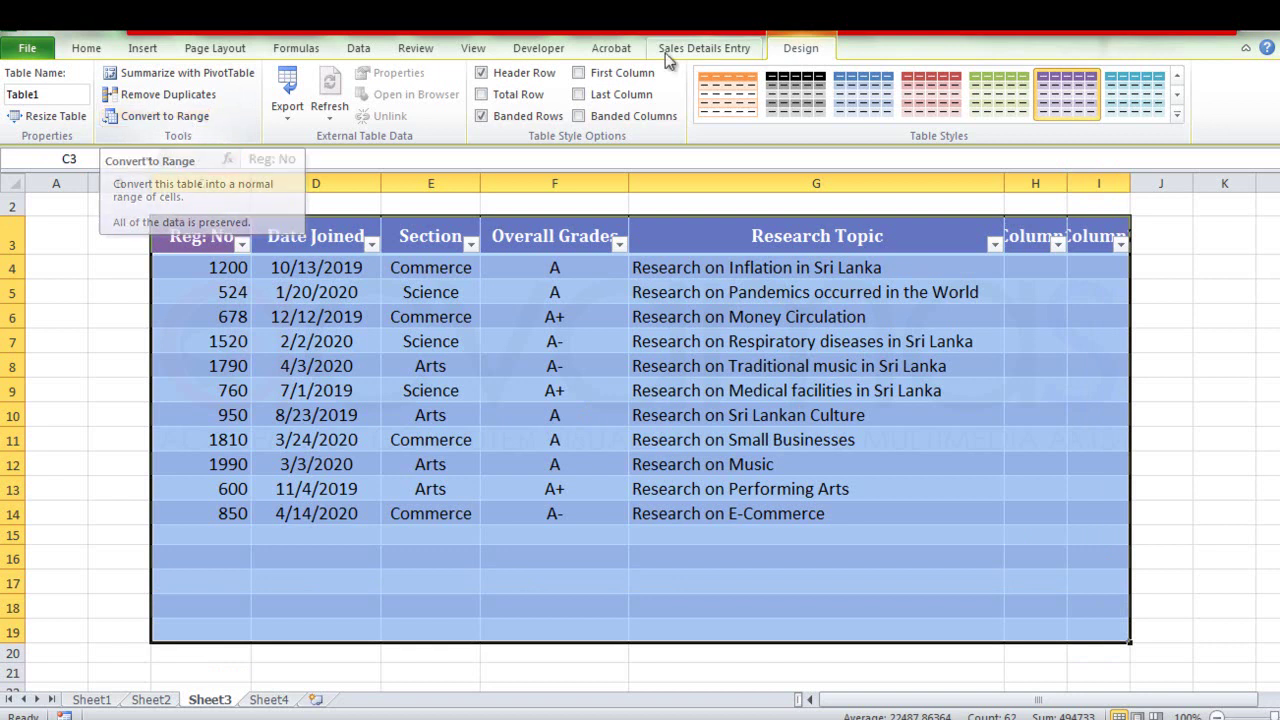
Convert Table1 back to a normal cell range, confirming the prompt
{"action": "left_click", "coordinate": [176, 118]}
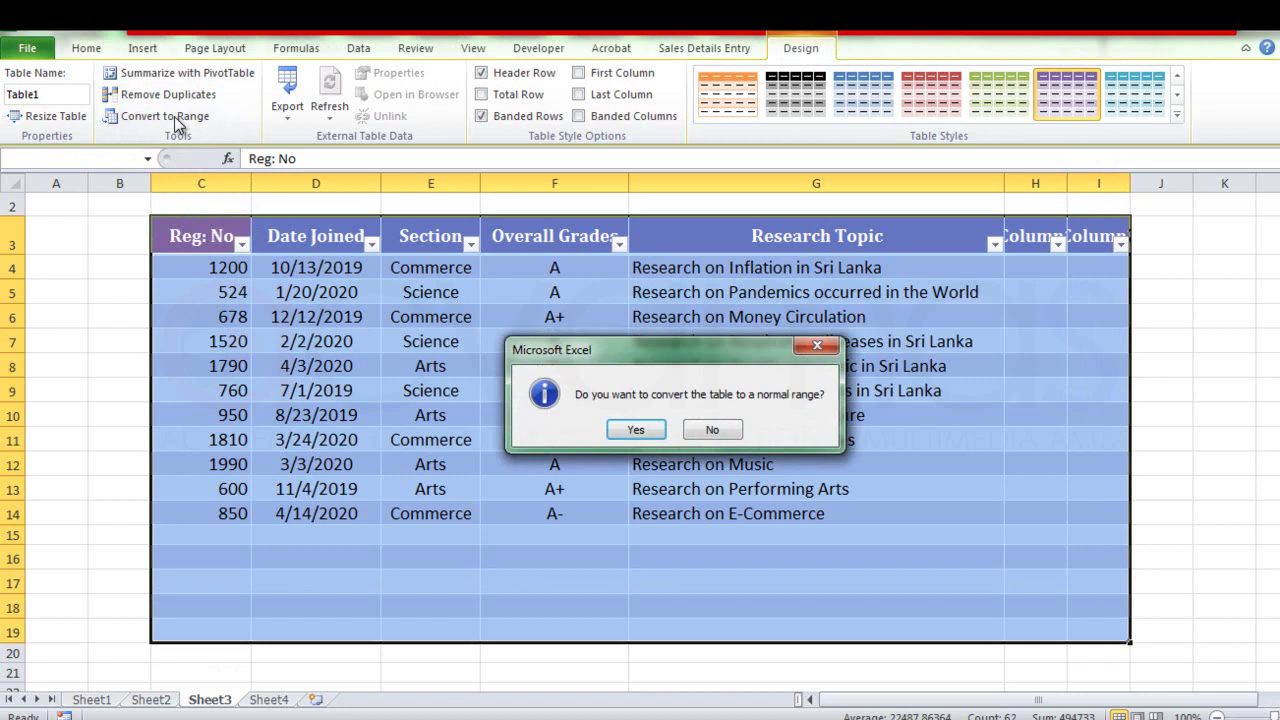
{"action": "left_click_drag", "start_coordinate": [658, 362], "coordinate": [605, 404]}
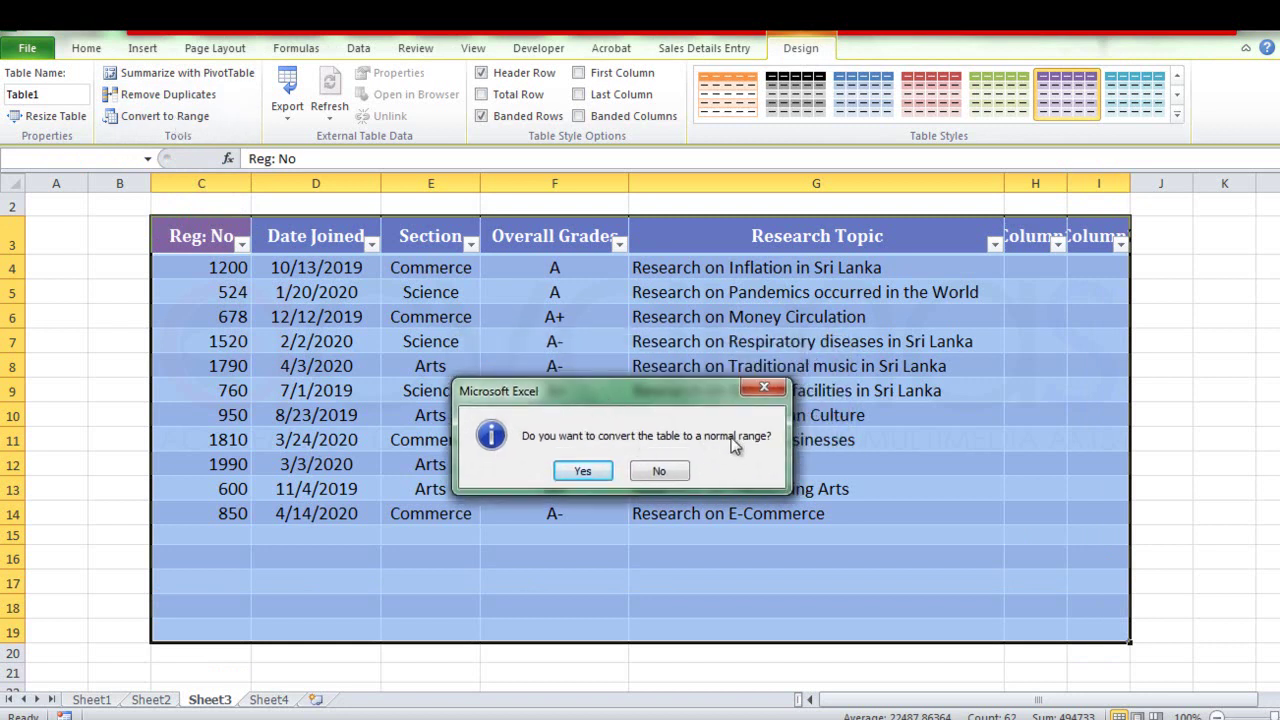
{"action": "left_click", "coordinate": [594, 472]}
{"action": "left_click", "coordinate": [455, 636]}
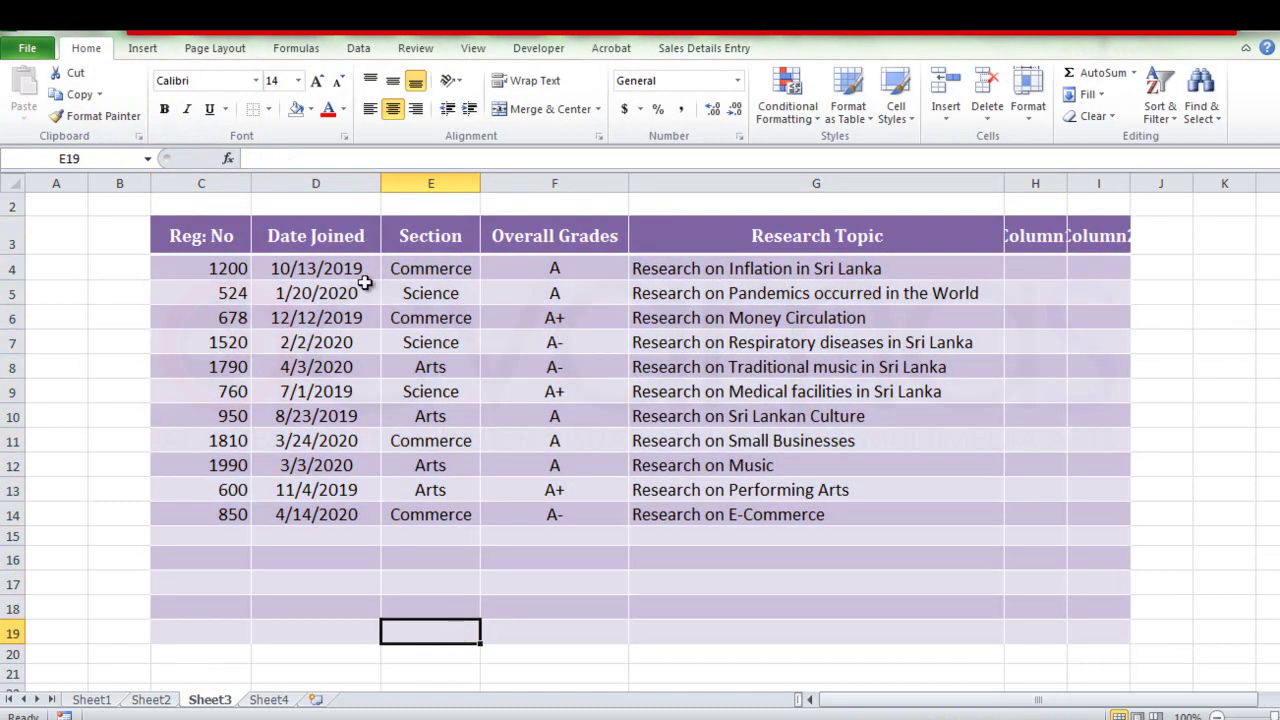
Select the whole student data range C3:I18
{"action": "left_click", "coordinate": [226, 268]}
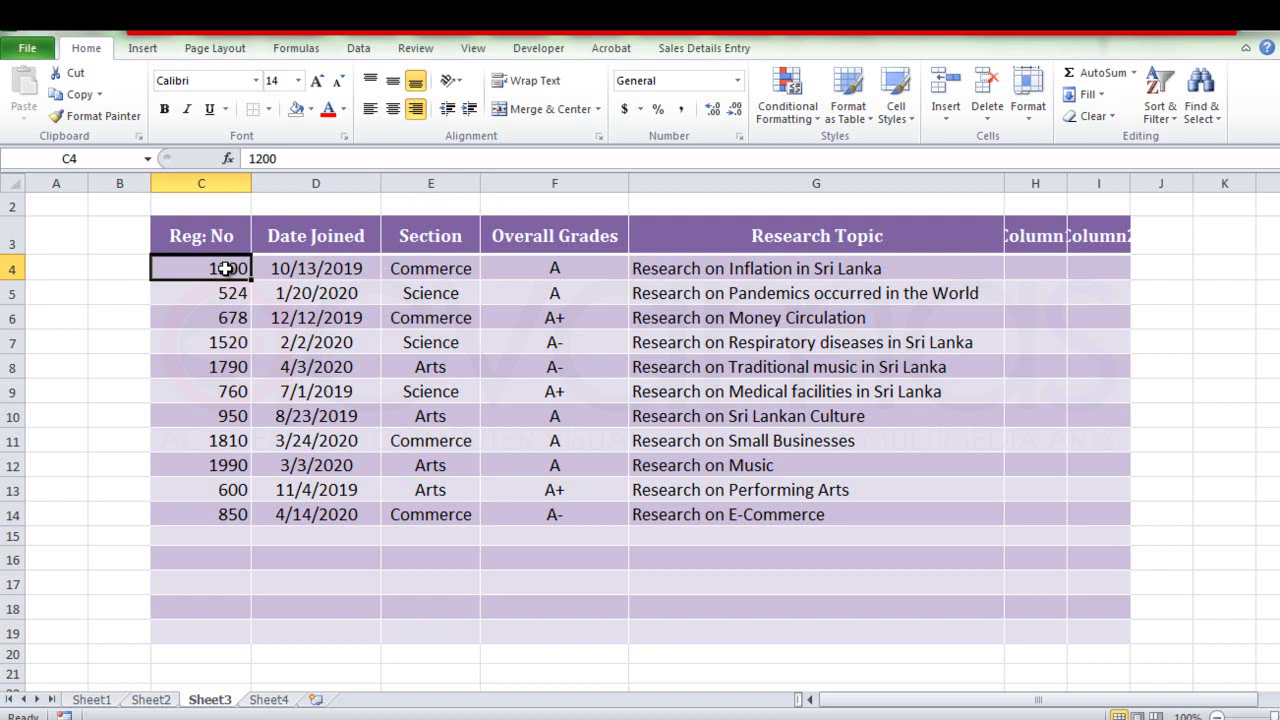
{"action": "left_click", "coordinate": [225, 245]}
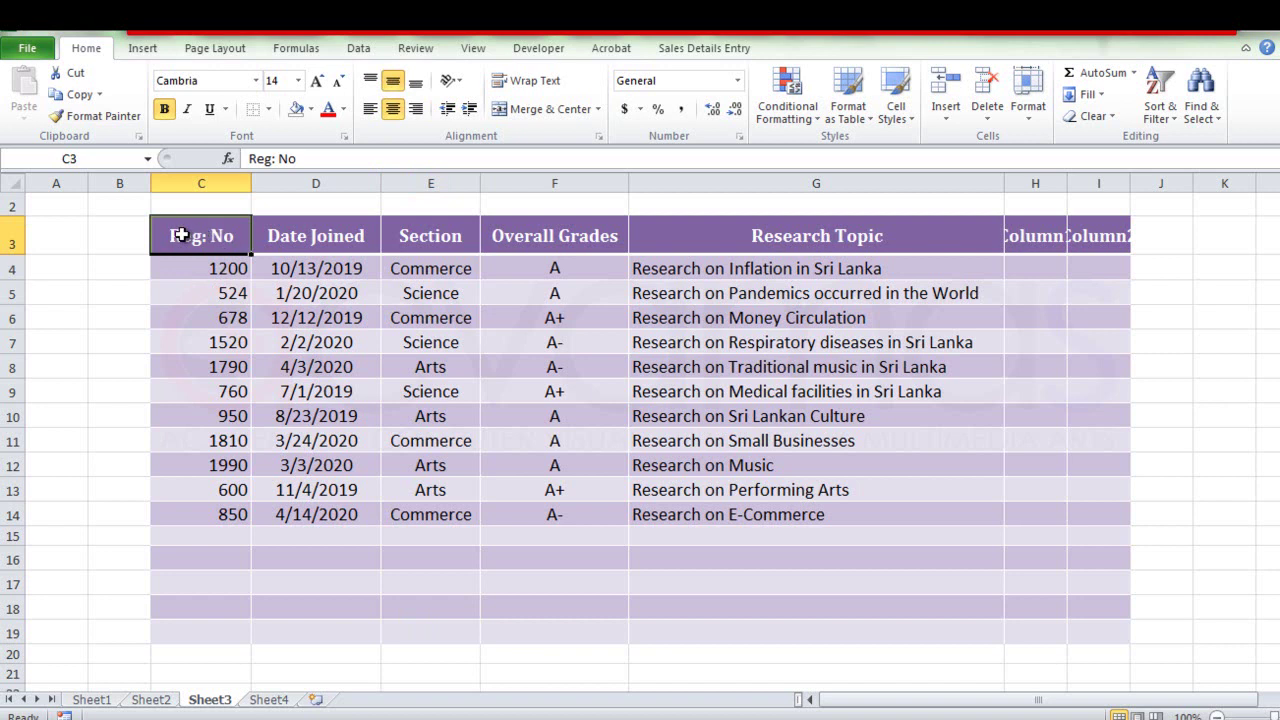
{"action": "left_click_drag", "start_coordinate": [182, 235], "coordinate": [1092, 605]}
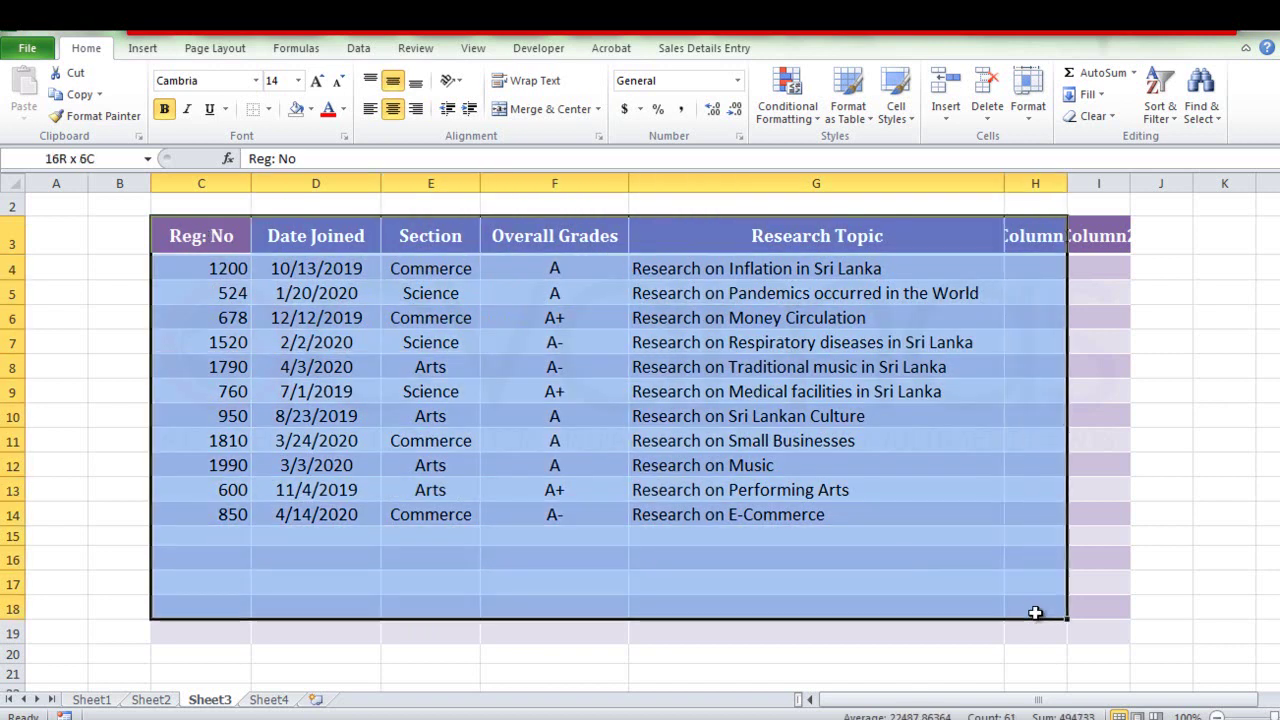
Try Clear All and undo it, then clear only the formats from C3:I18
{"action": "left_click", "coordinate": [1096, 118]}
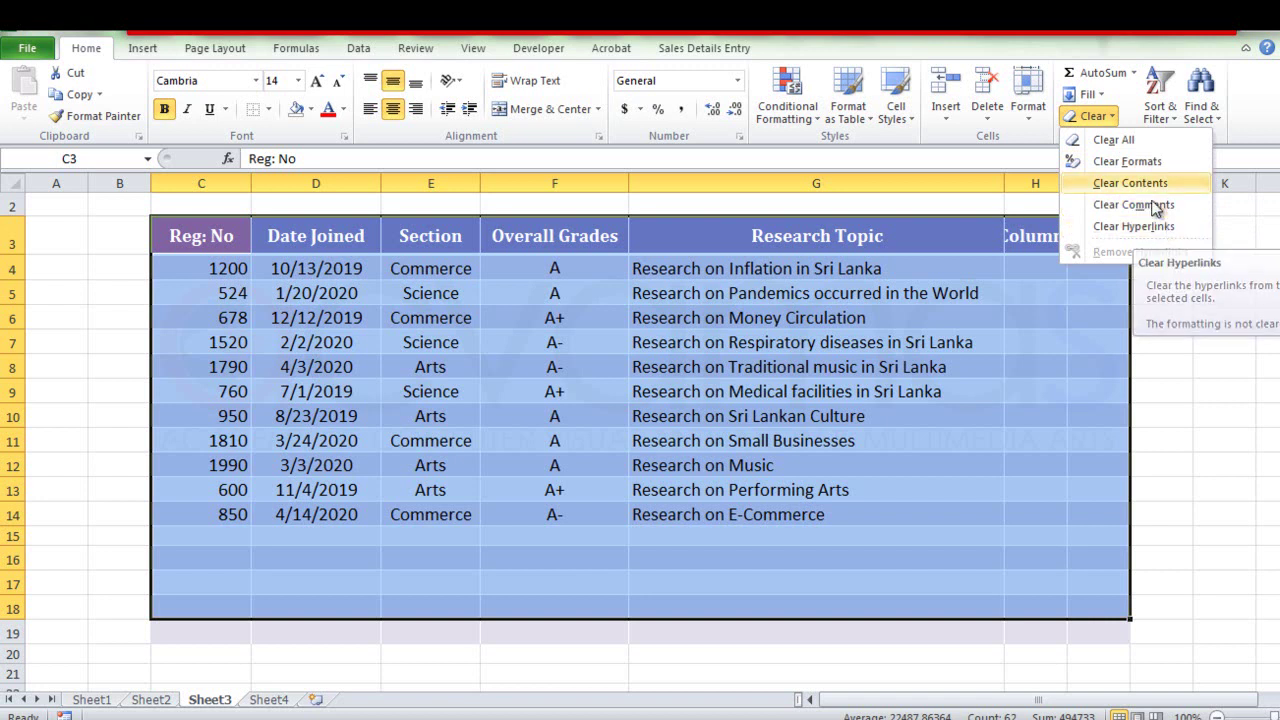
{"action": "left_click", "coordinate": [1131, 144]}
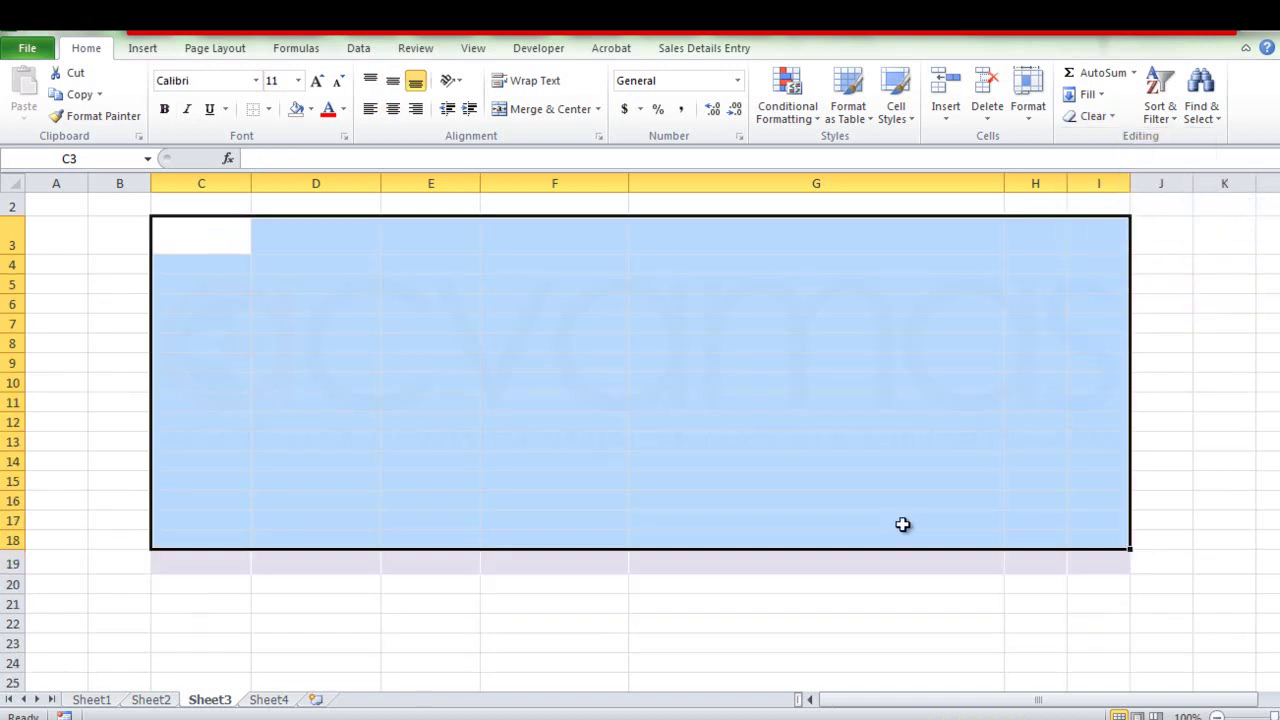
{"action": "key", "text": "ctrl+z"}
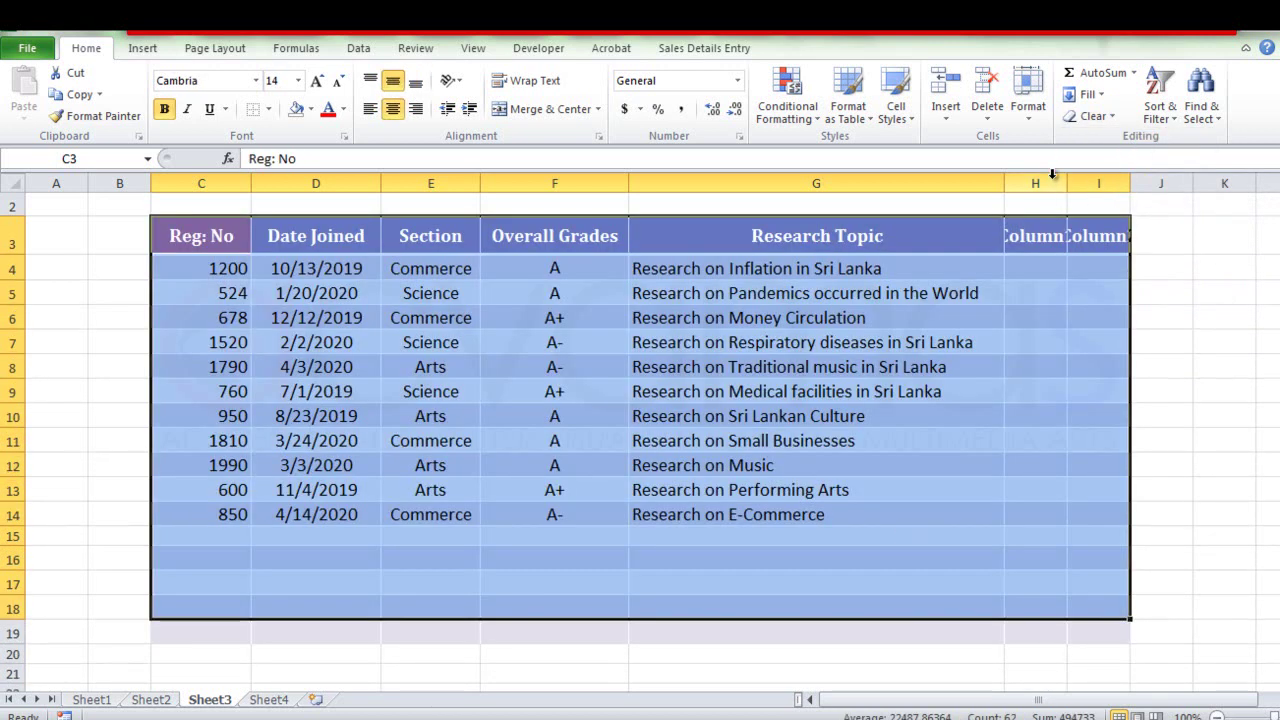
{"action": "left_click", "coordinate": [1112, 118]}
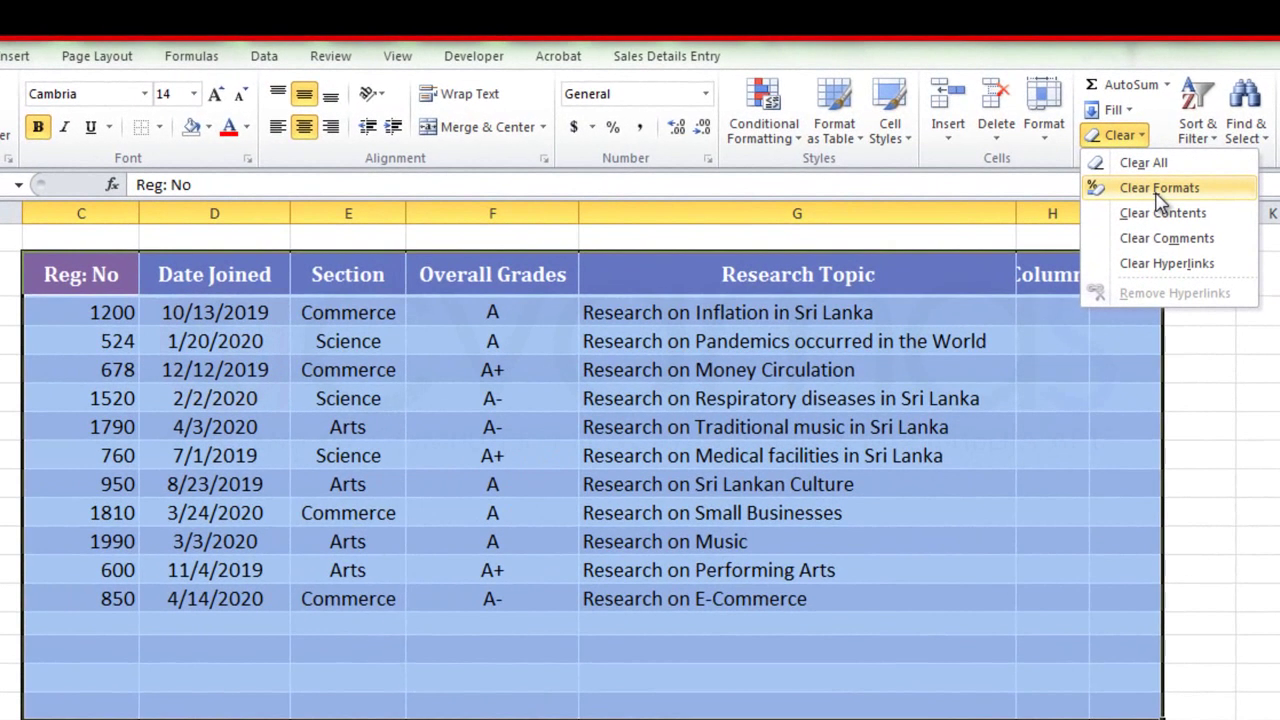
{"action": "left_click", "coordinate": [1130, 161]}
{"action": "left_click", "coordinate": [576, 714]}
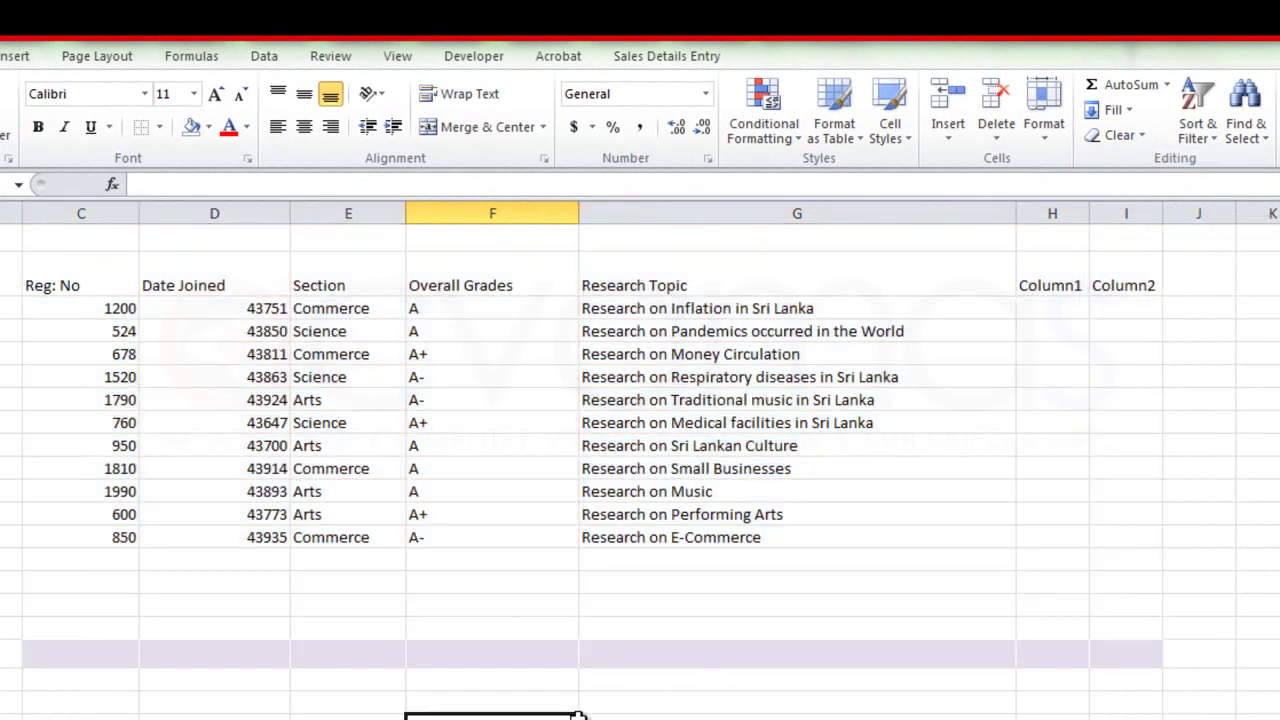